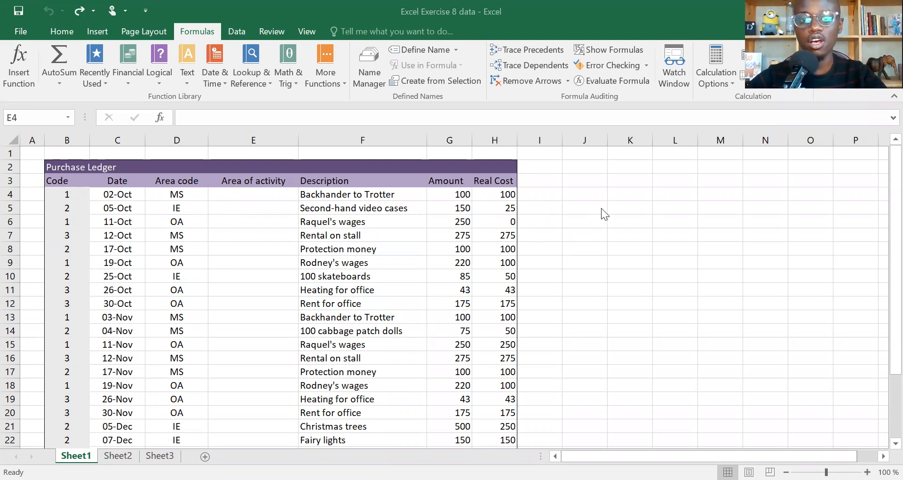
- Enter the area codes MS, IE and OA in J4:J6
click(593, 191)
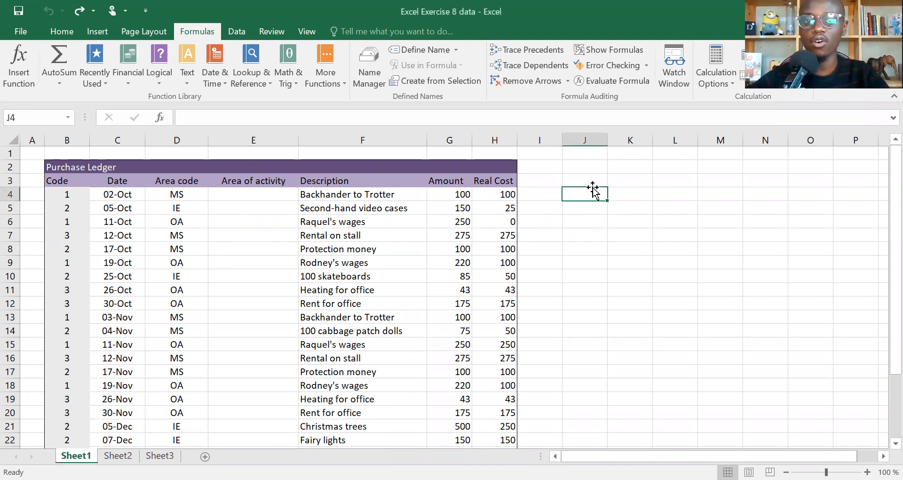
key(Up)
key(Right)
key(Left)
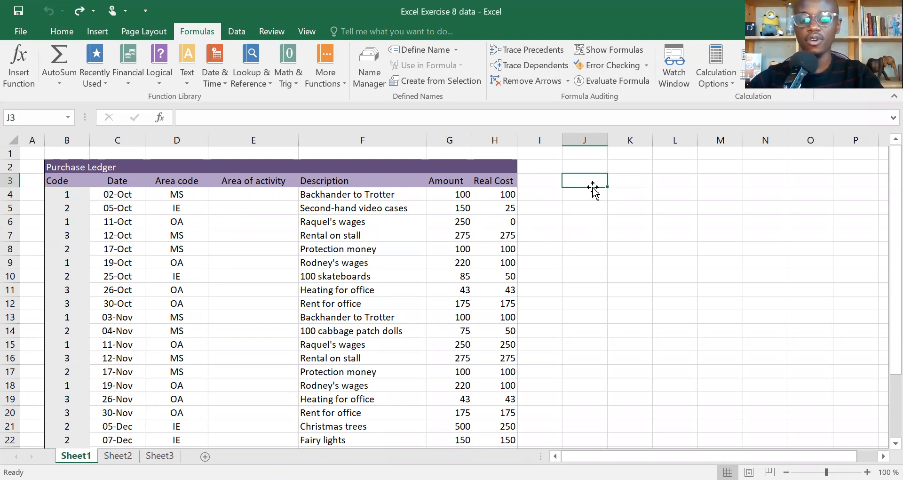
text(M)
key(BackSpace)
key(Return)
text(MS)
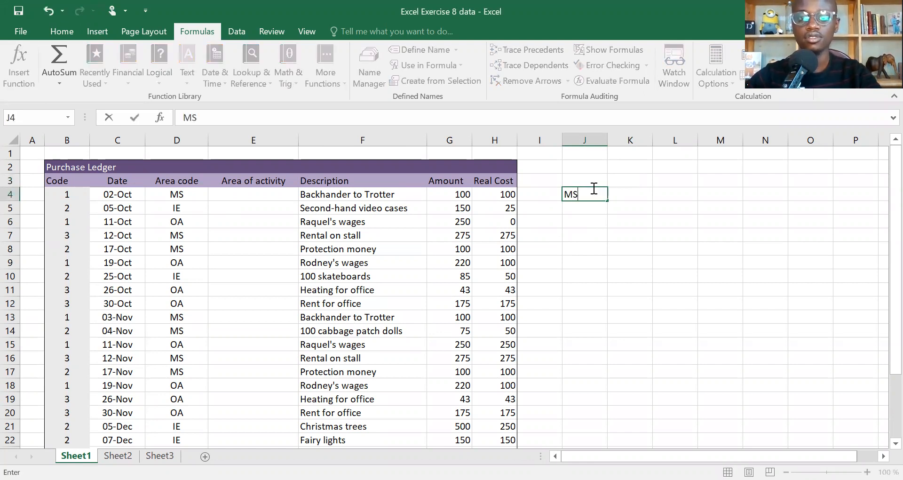
key(Return)
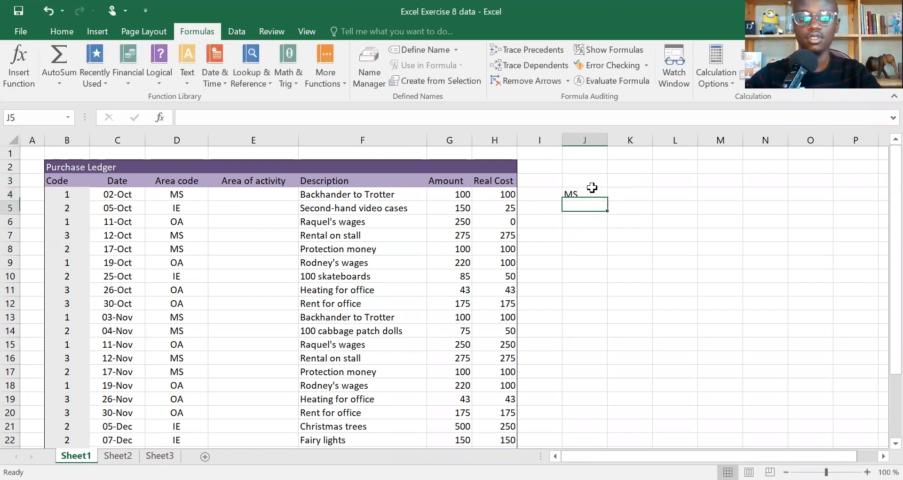
text(IE)
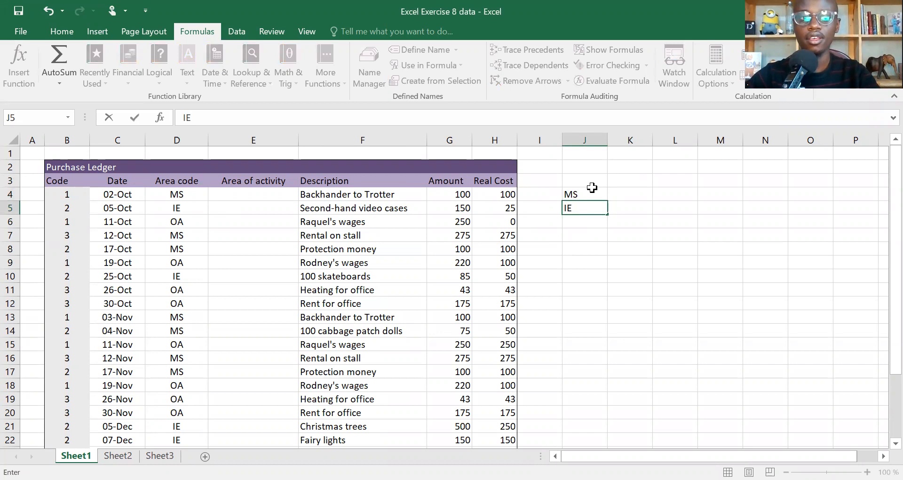
key(Return)
text(OA)
key(Up)
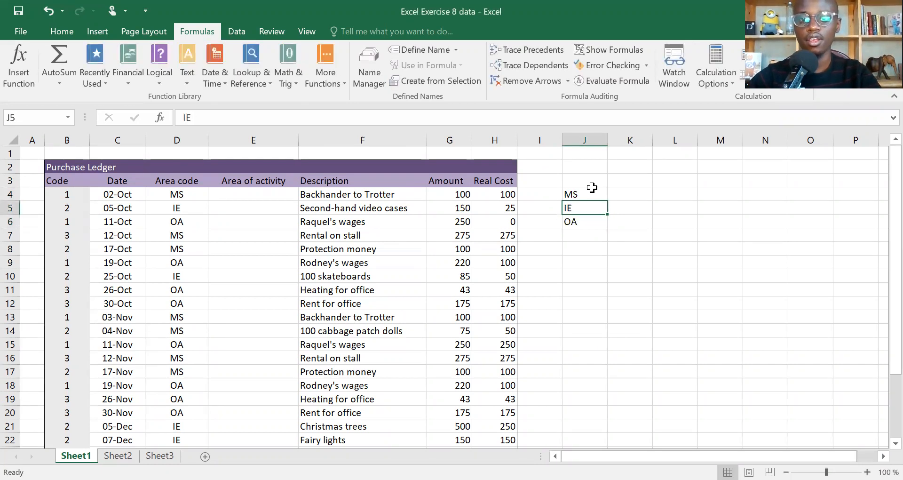
- Enter Market Stall in K4 and Import/Export in K5, correcting the mistyped slash
key(Up)
key(Right)
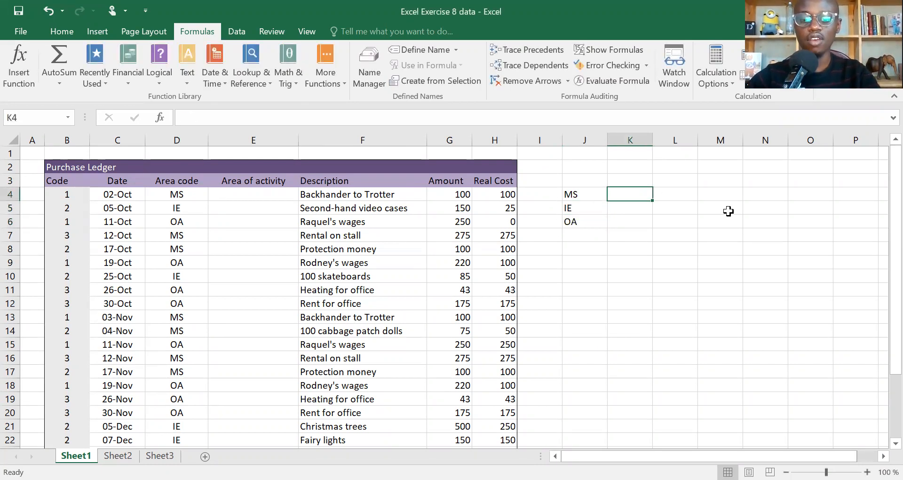
text(M)
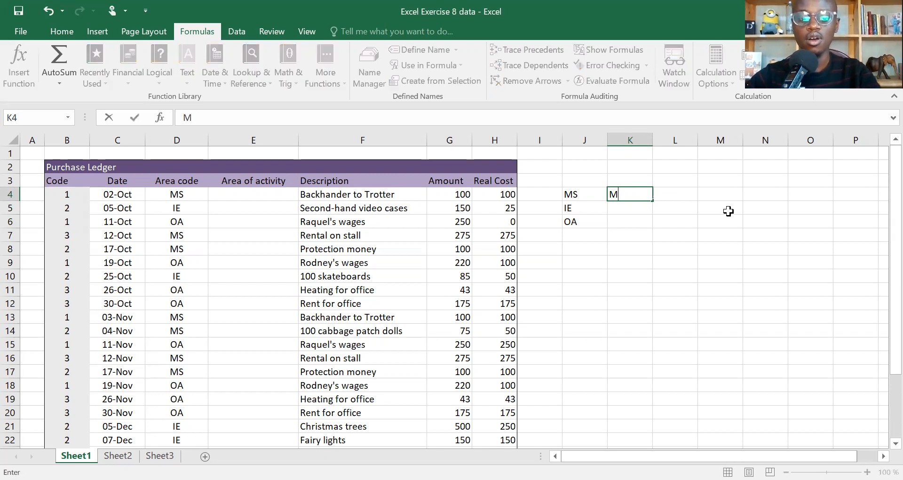
text(arket Stall)
key(Return)
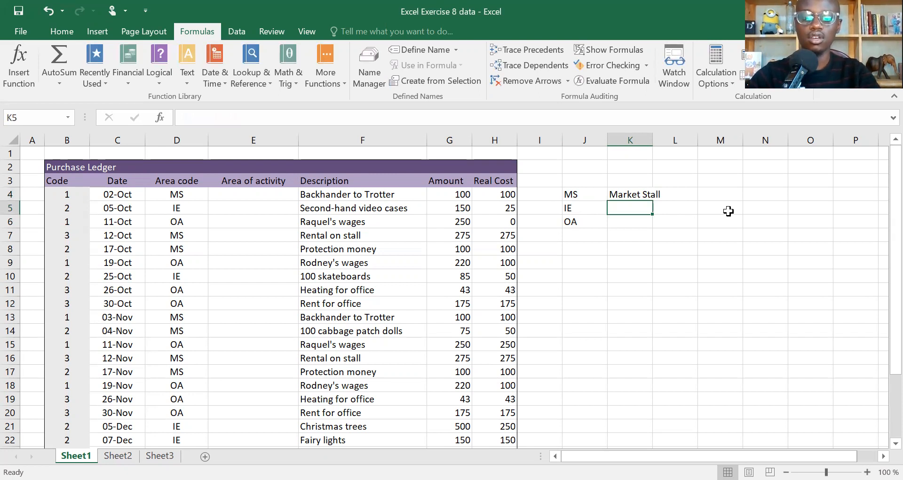
text(Import)
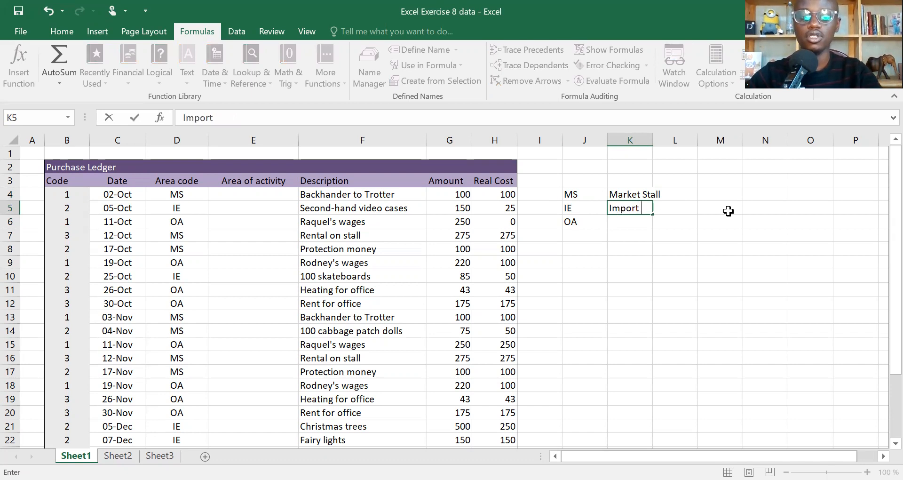
text(?Export)
key(ctrl+Return)
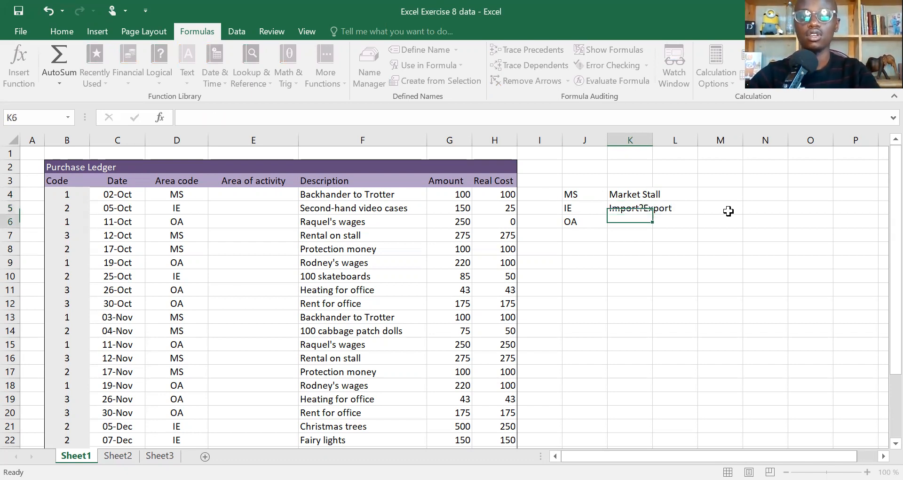
key(Return)
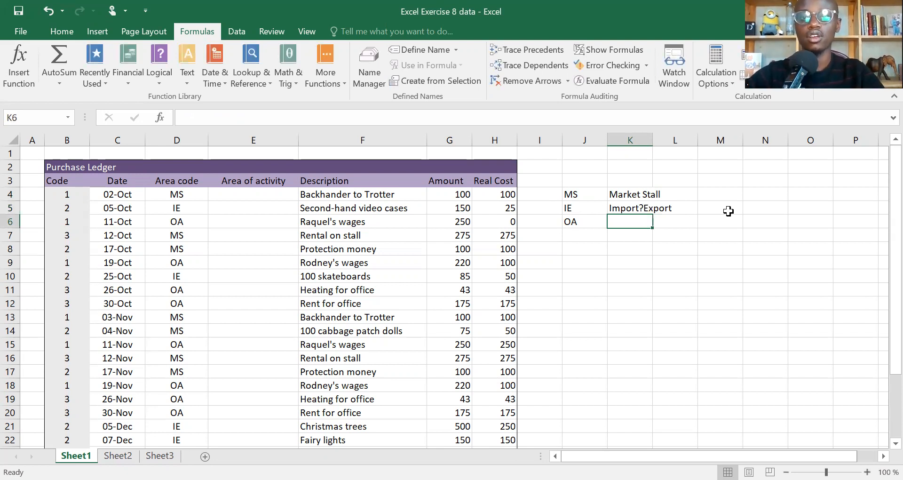
key(Up)
click(228, 118)
click(228, 118)
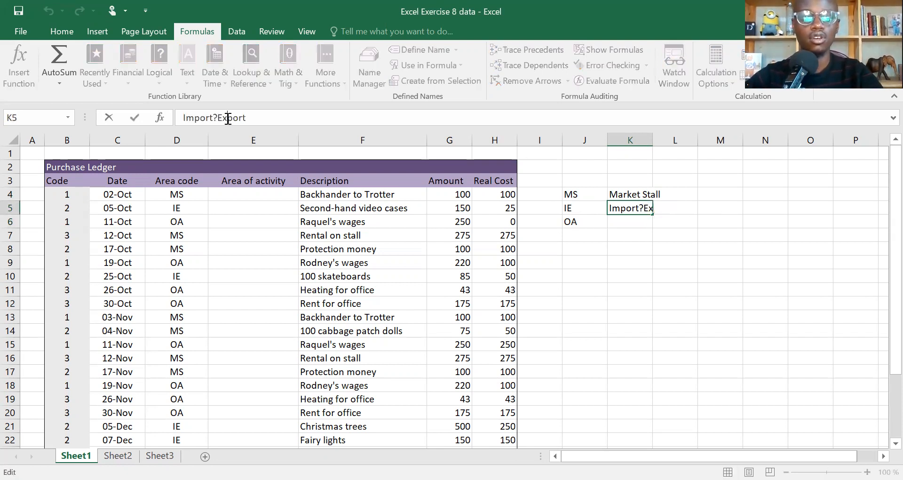
key(Left)
key(Left)
key(BackSpace)
text(/)
key(Return)
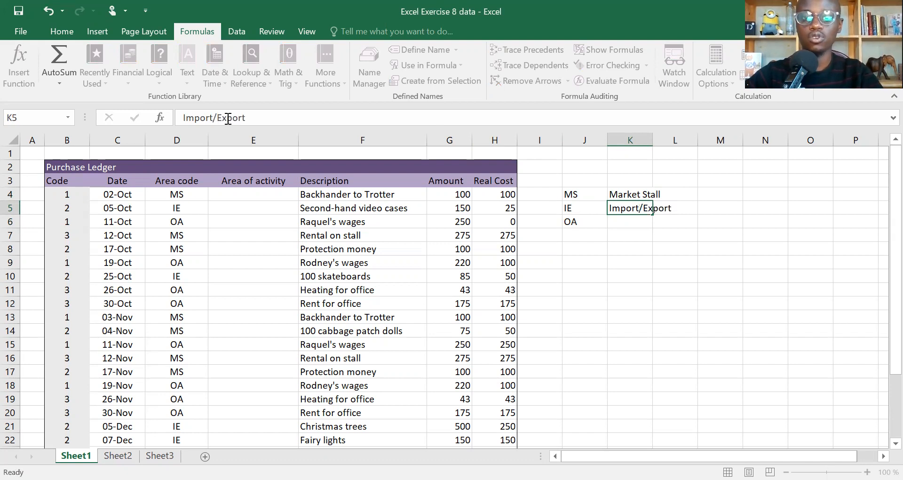
- Enter Other Activities in K6 to complete the code table
text(Oth)
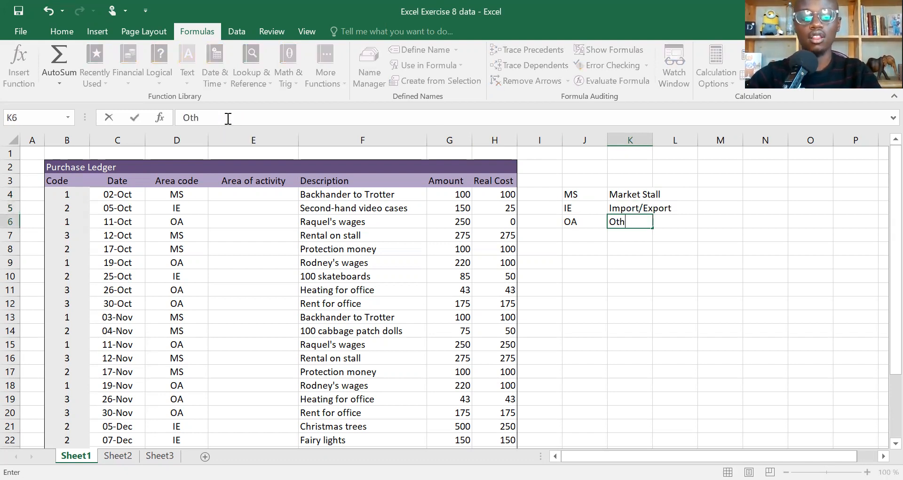
text(er Ac)
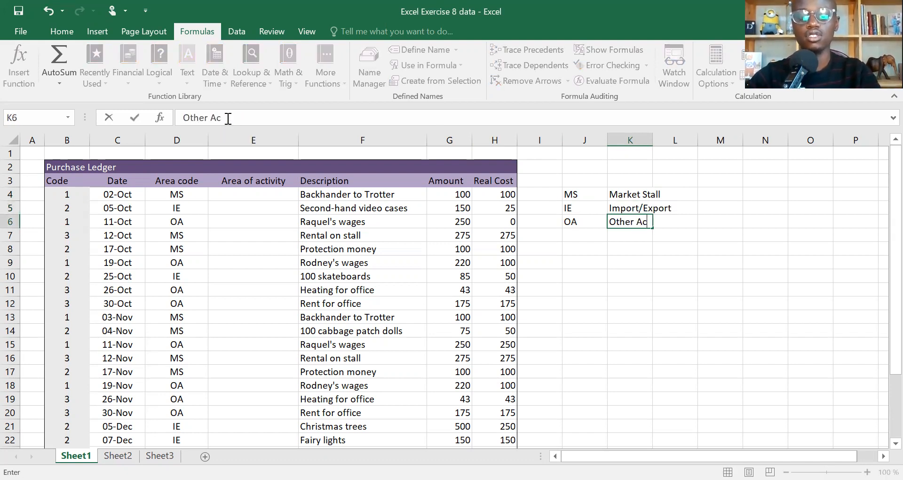
text(tivities)
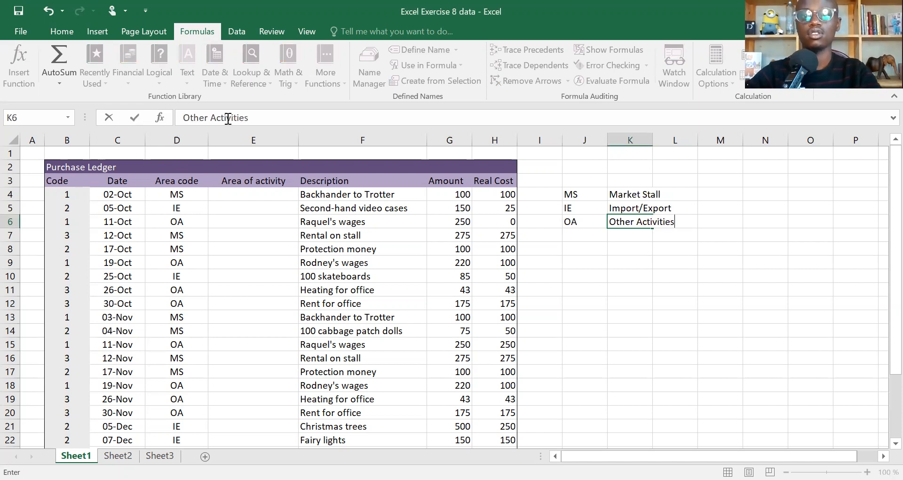
key(Return)
key(Up)
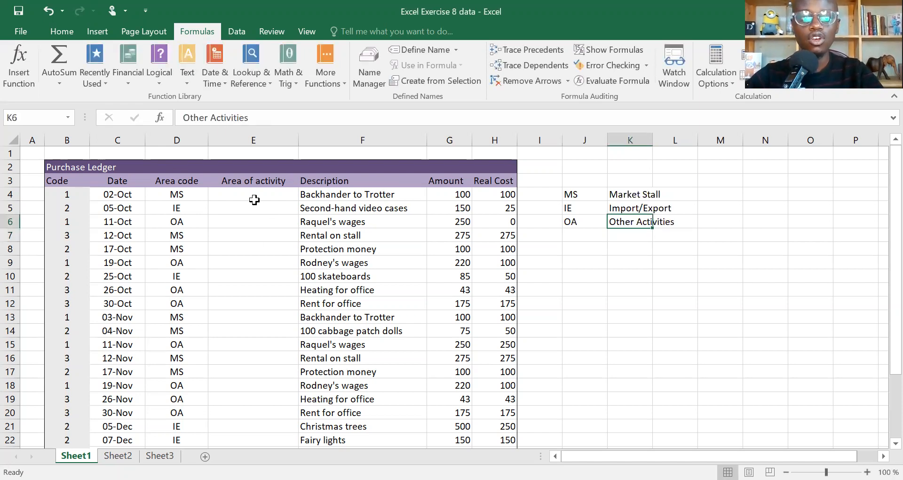
click(253, 197)
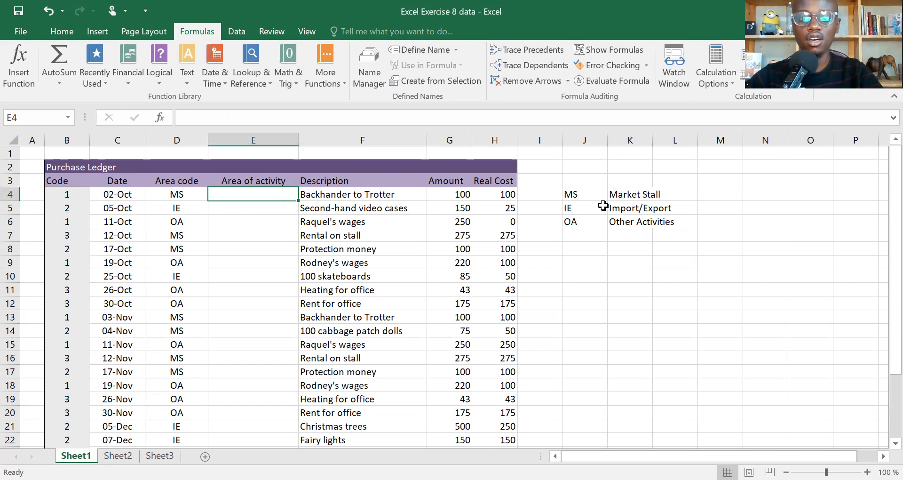
- Set the font colour of the J4:K6 codes and descriptions to Red
drag(573, 195, 633, 217)
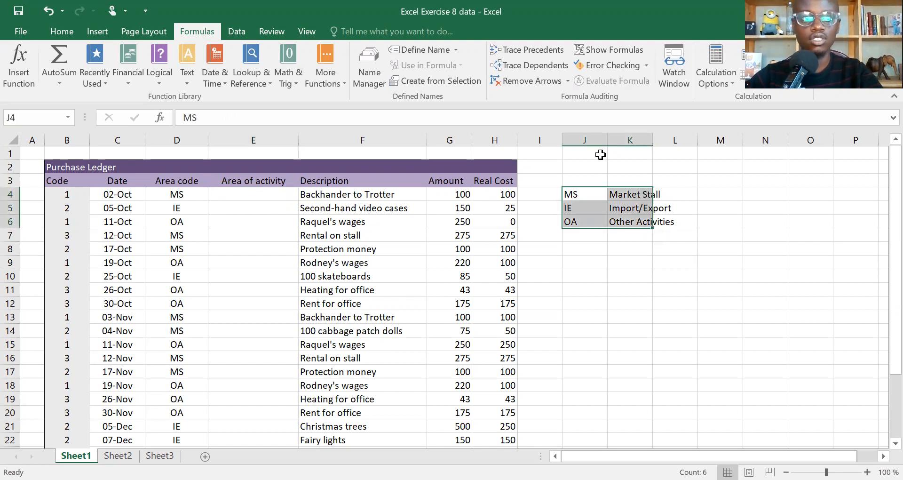
click(76, 24)
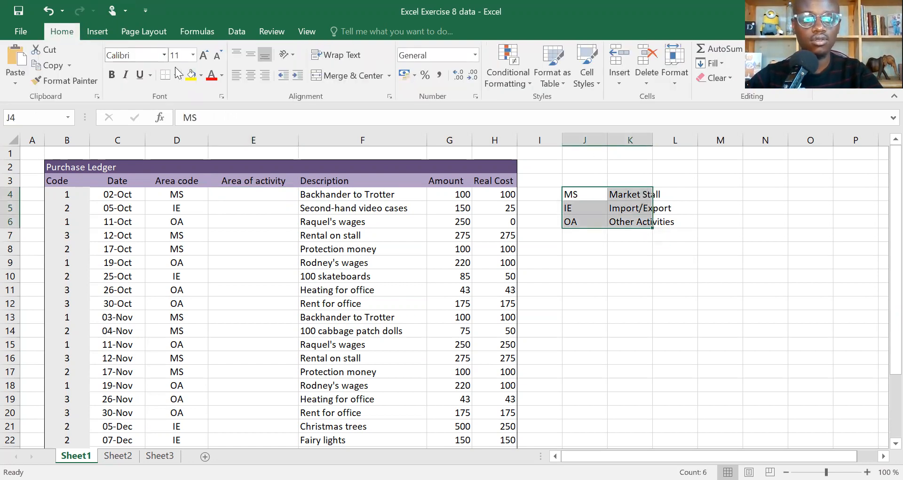
click(221, 75)
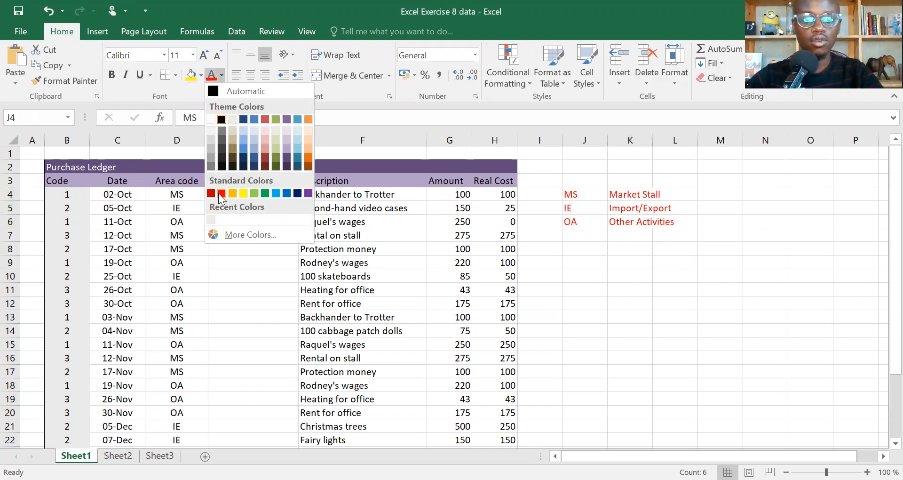
click(388, 262)
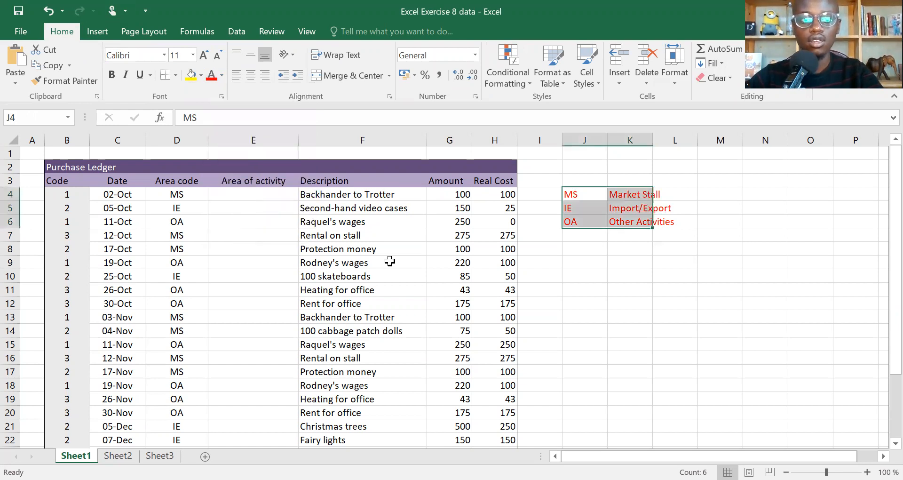
click(411, 262)
- Enter =VLOOKUP(D4,J4:K6,2,FALSE) in E4 so it returns Market Stall
click(232, 195)
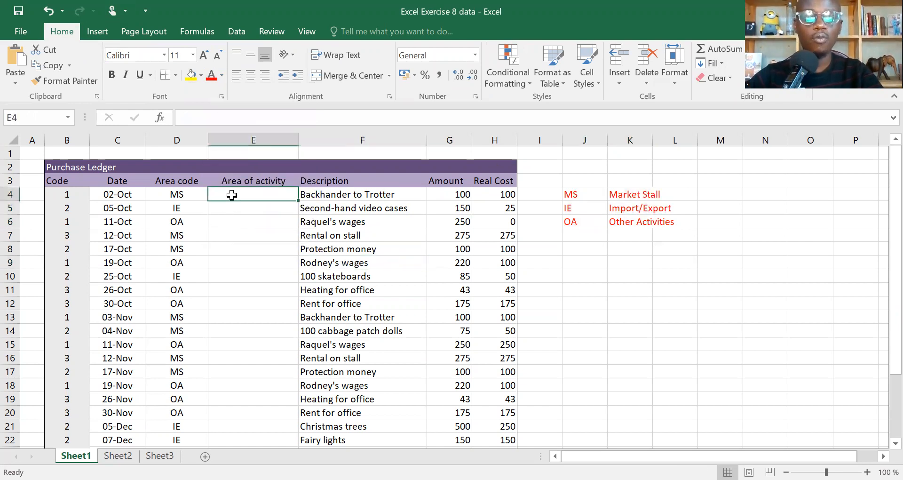
text(=)
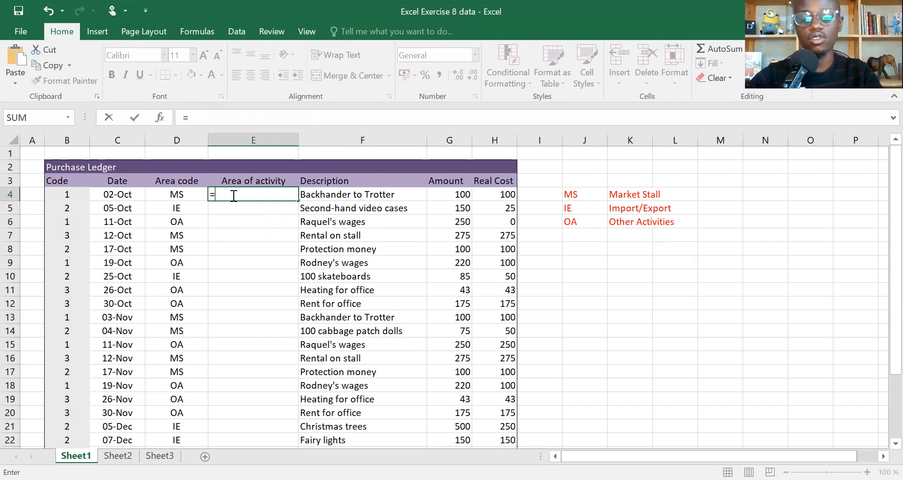
text(vl)
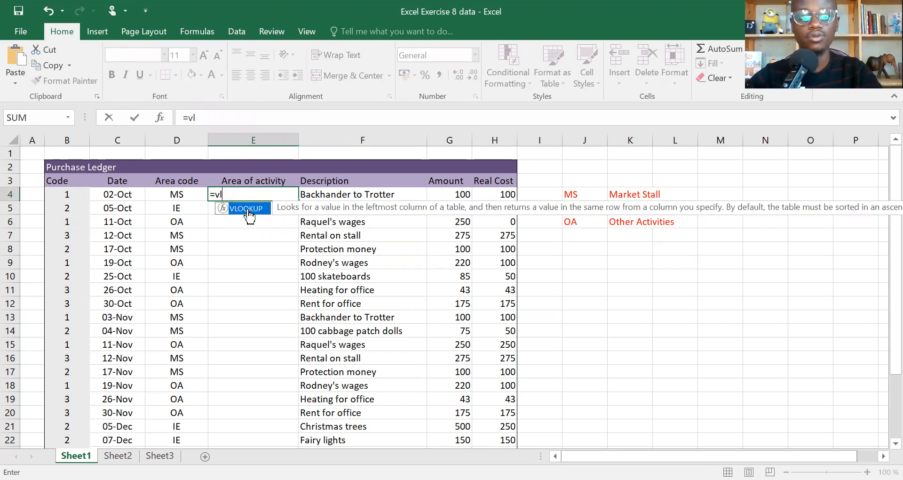
double_click(247, 209)
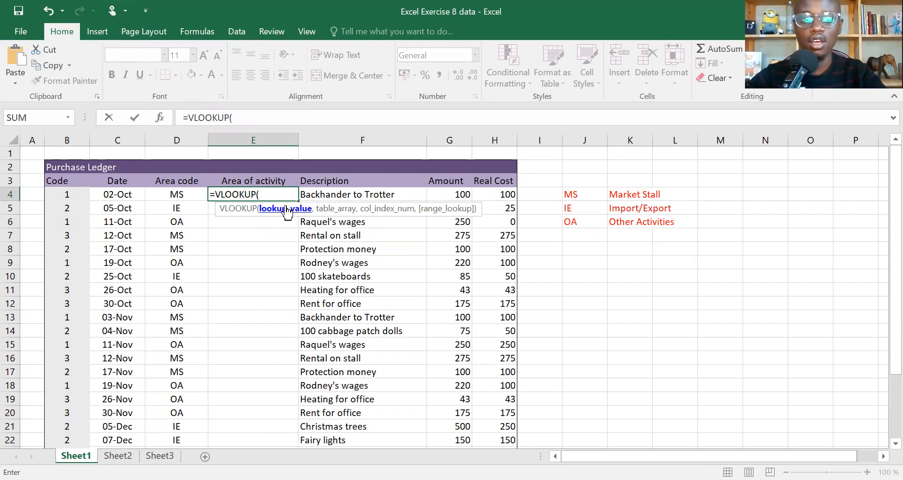
click(181, 193)
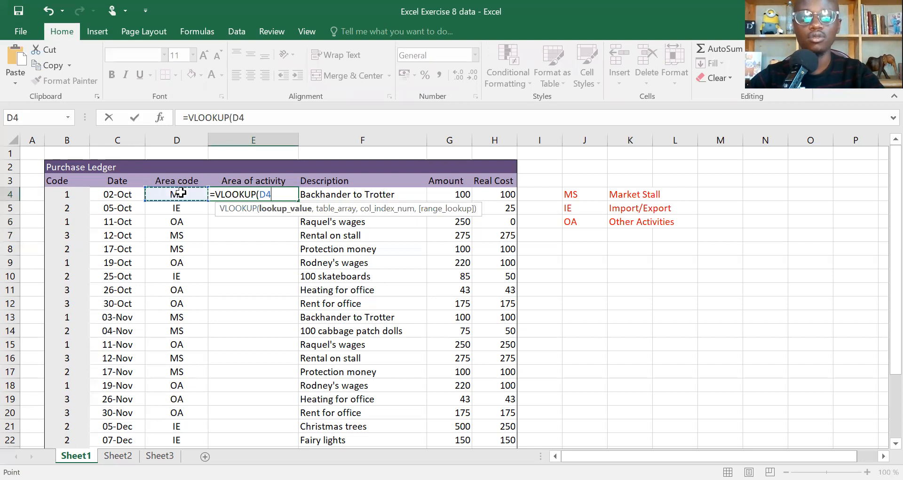
text(,)
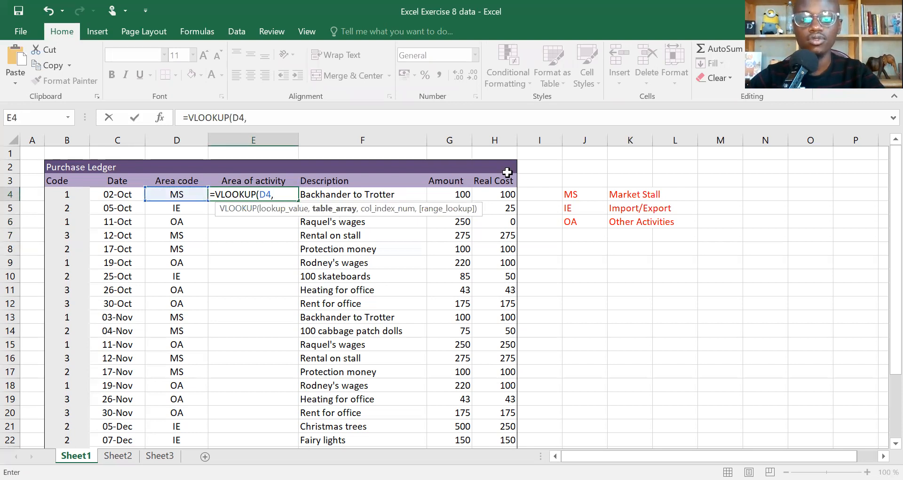
drag(578, 192, 642, 222)
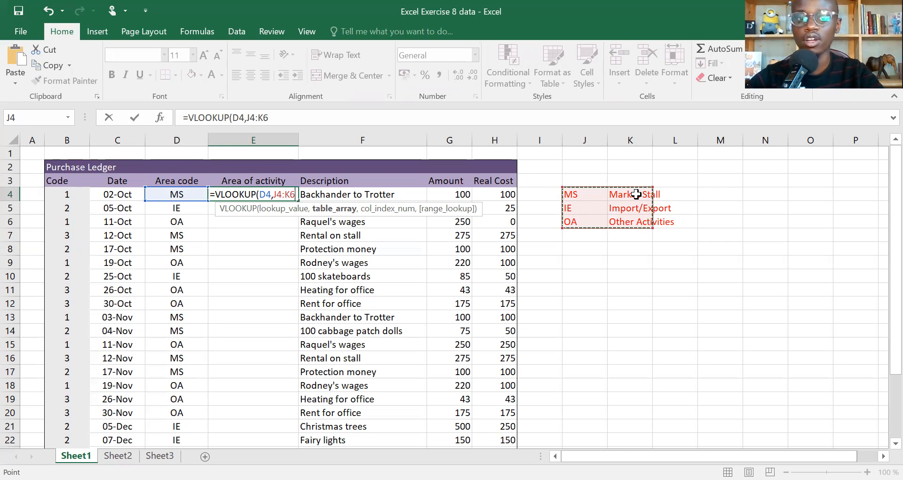
text(,)
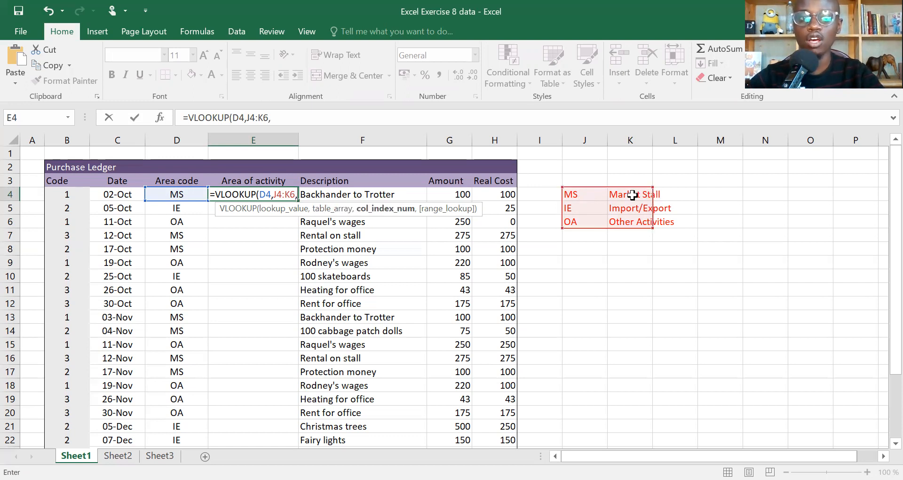
text(2)
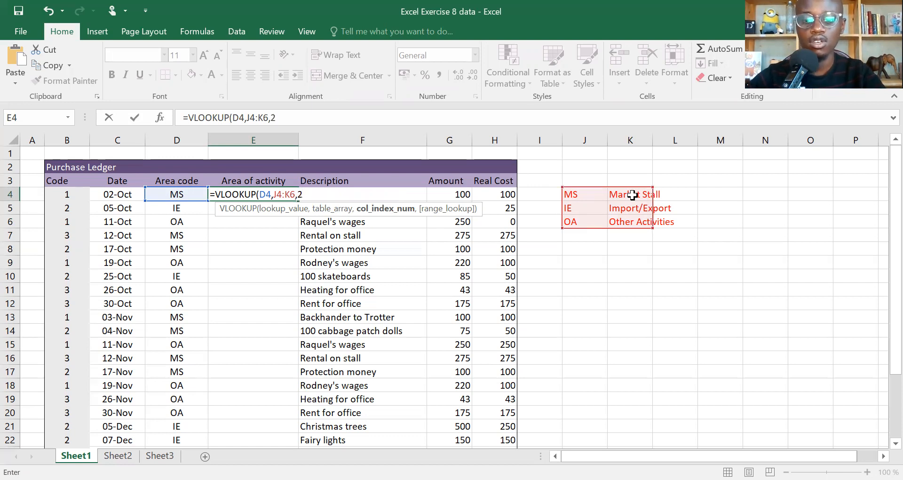
text(,)
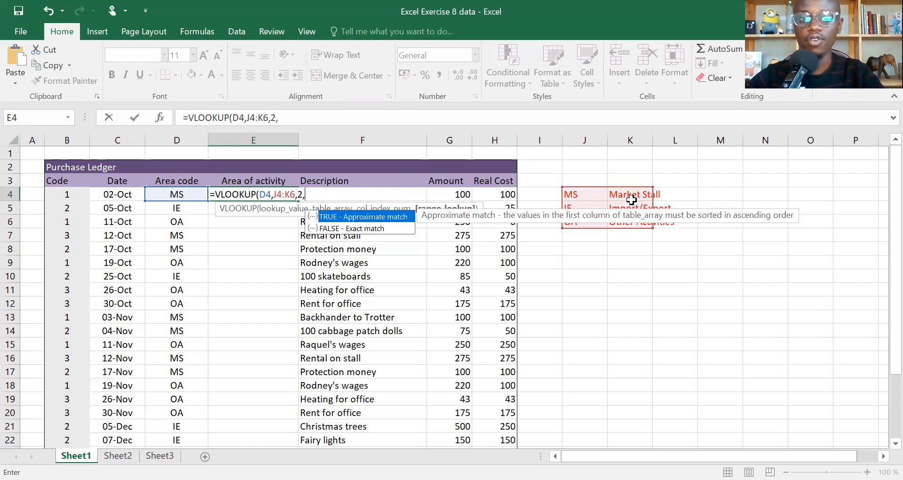
click(341, 228)
double_click(341, 228)
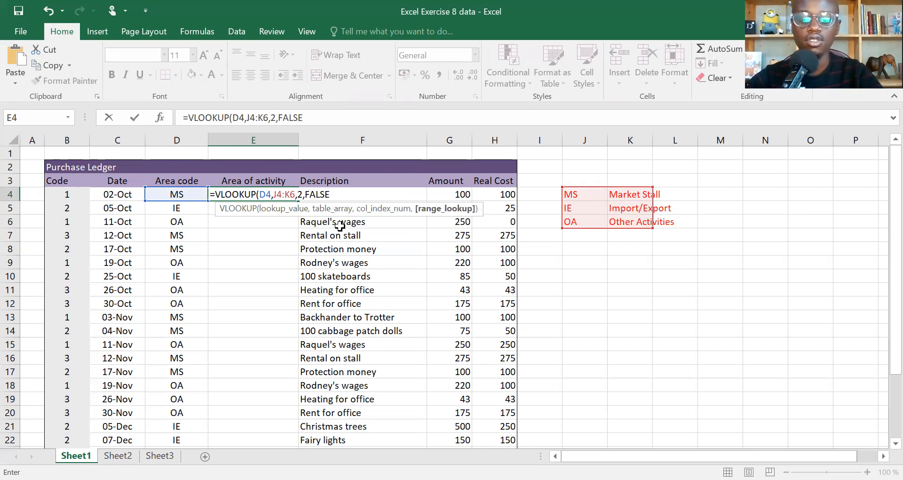
text())
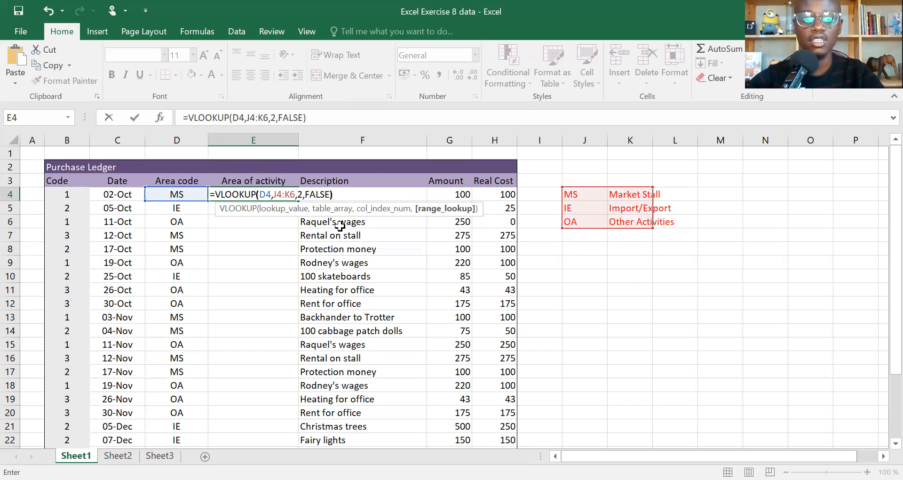
key(Return)
click(265, 192)
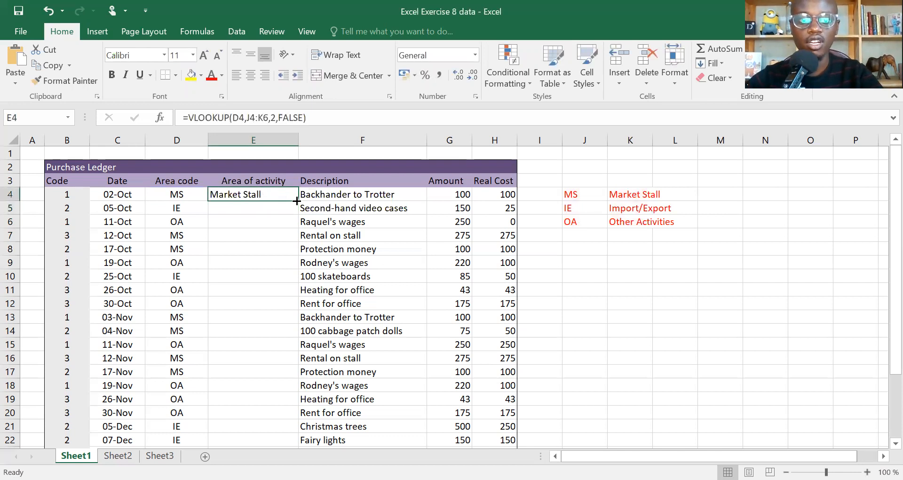
double_click(297, 201)
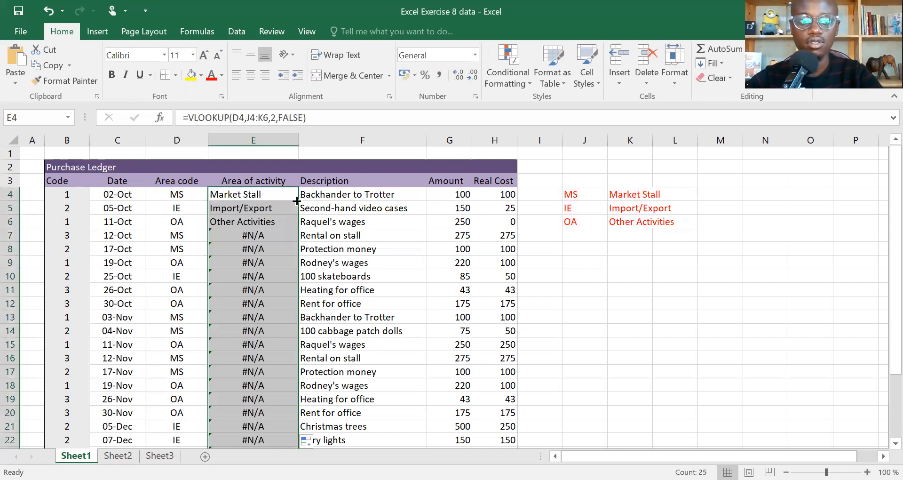
click(267, 196)
key(ctrl+z)
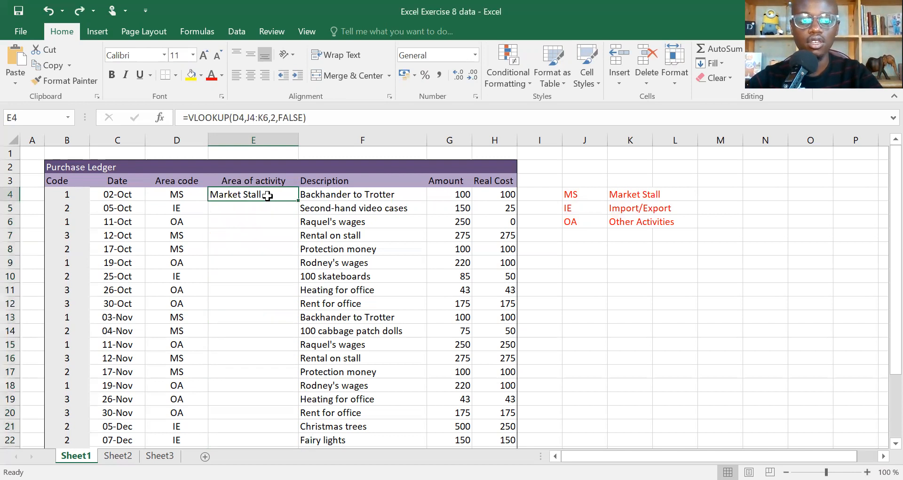
click(237, 118)
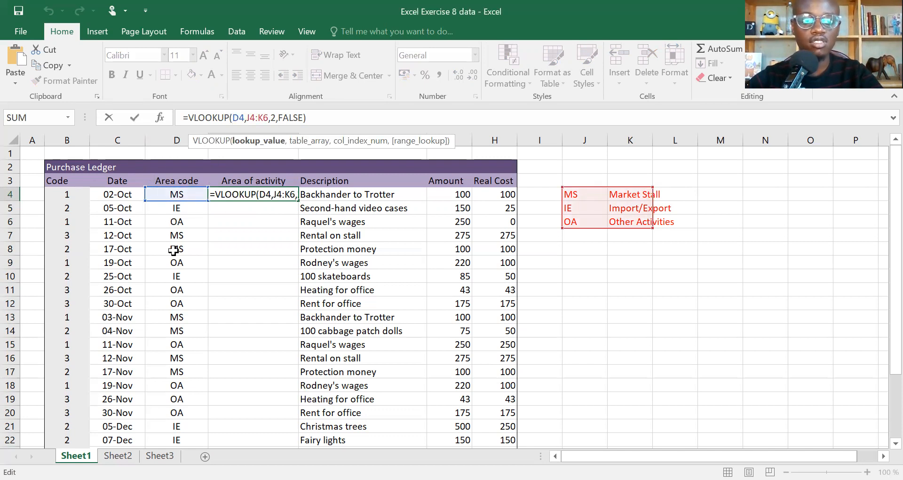
click(252, 117)
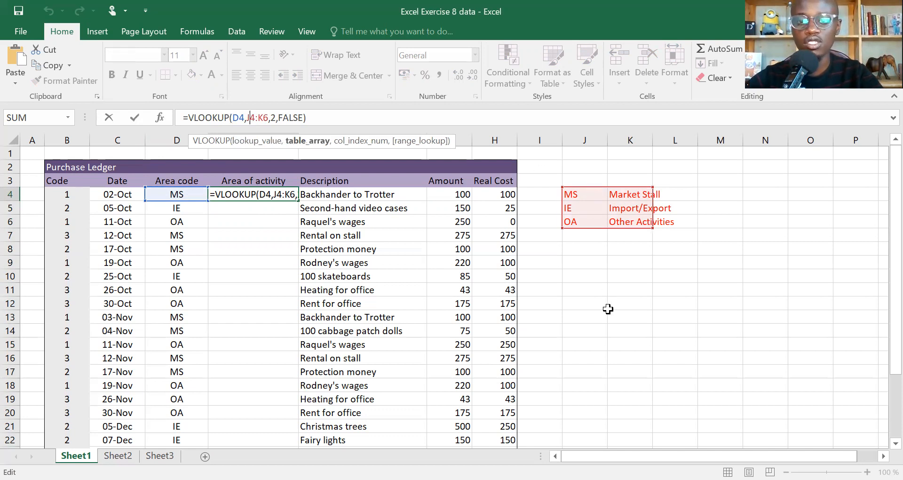
key(Return)
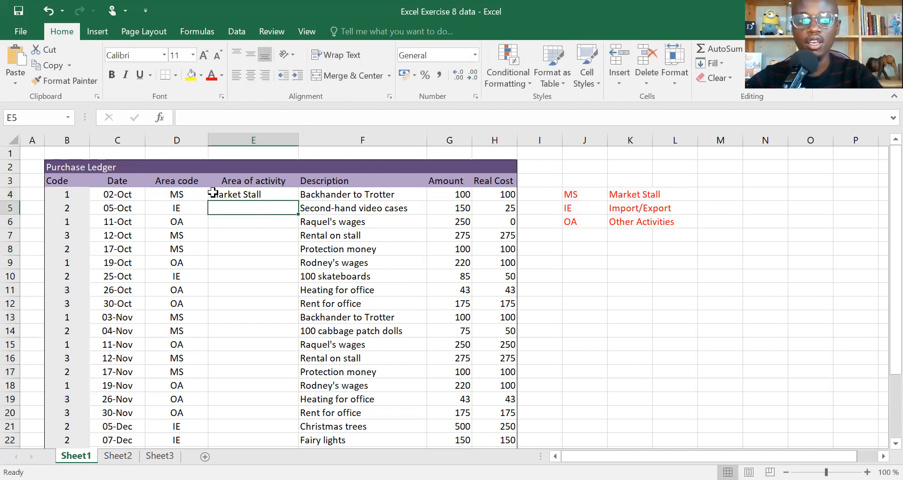
click(254, 192)
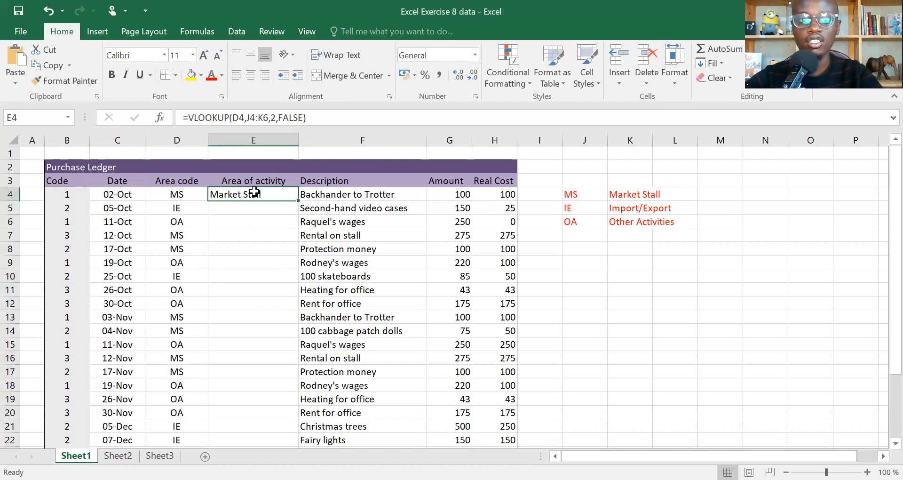
double_click(298, 200)
click(269, 208)
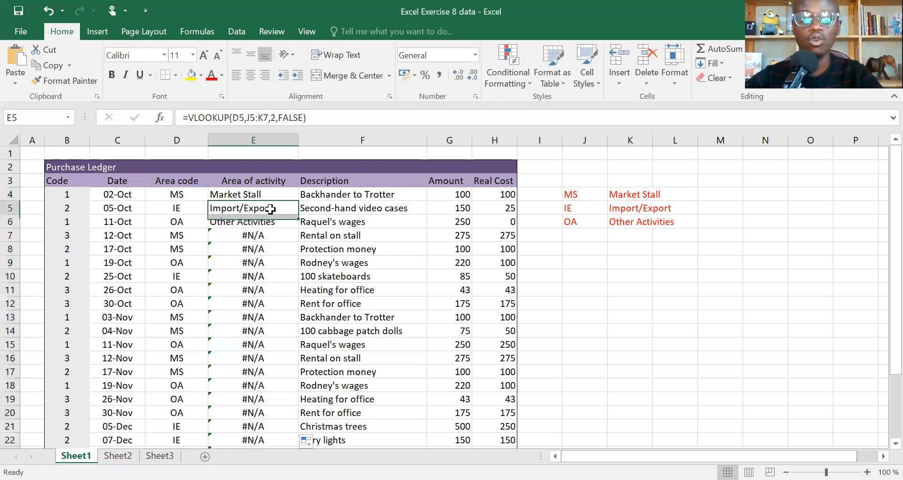
click(251, 118)
key(Escape)
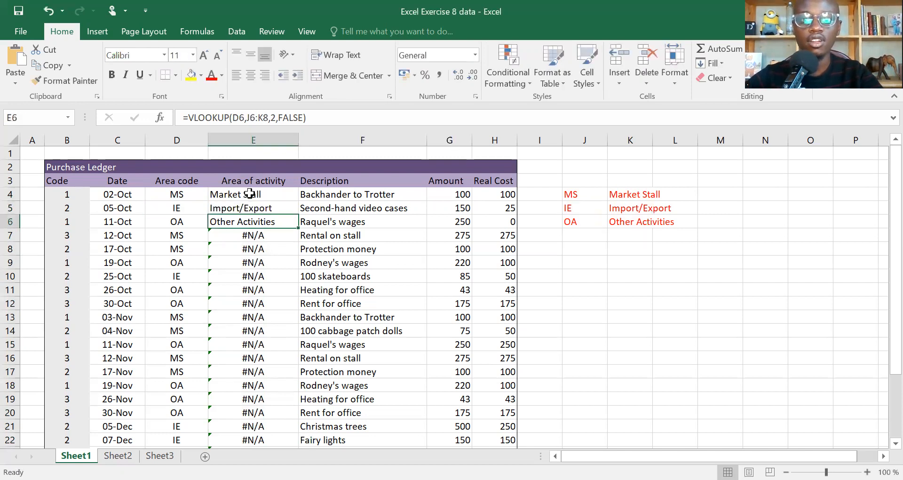
double_click(260, 208)
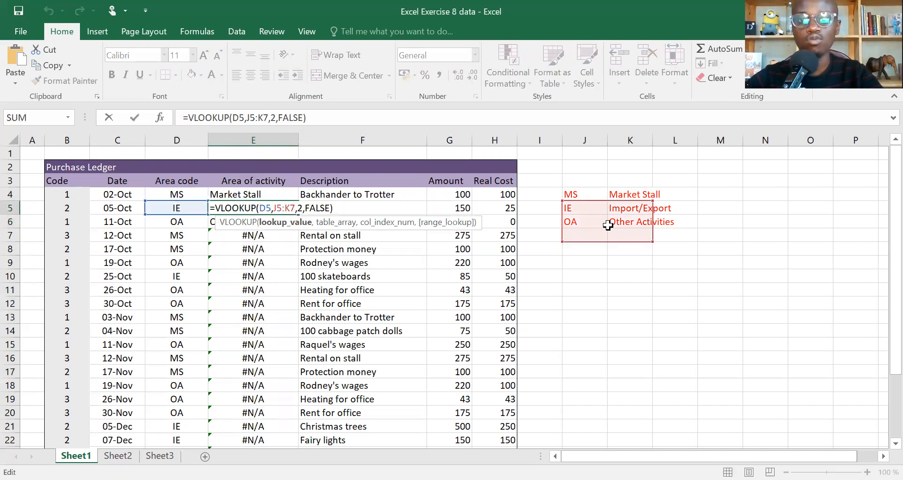
click(269, 195)
key(Return)
key(ctrl+z)
key(ctrl+z)
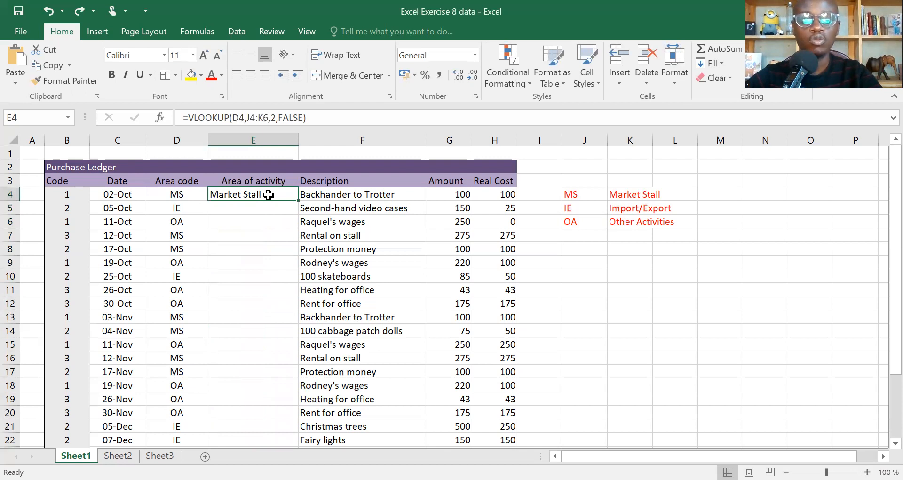
click(249, 118)
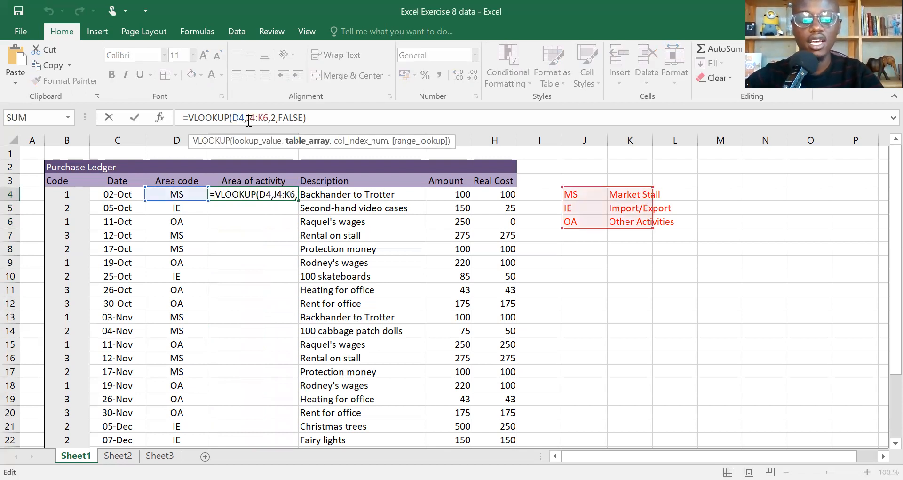
key(alt)
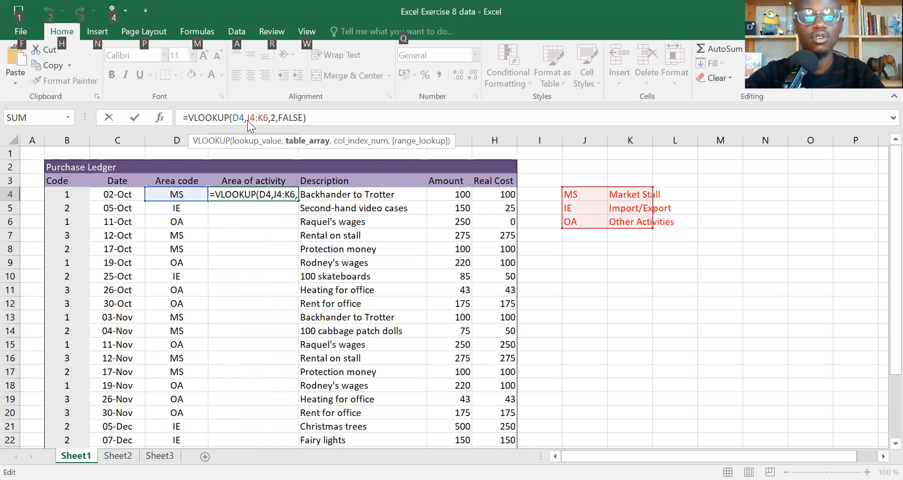
- Cancel closing the workbook and change E4's table range to $J$4:$K$6
key(alt+F4)
click(529, 279)
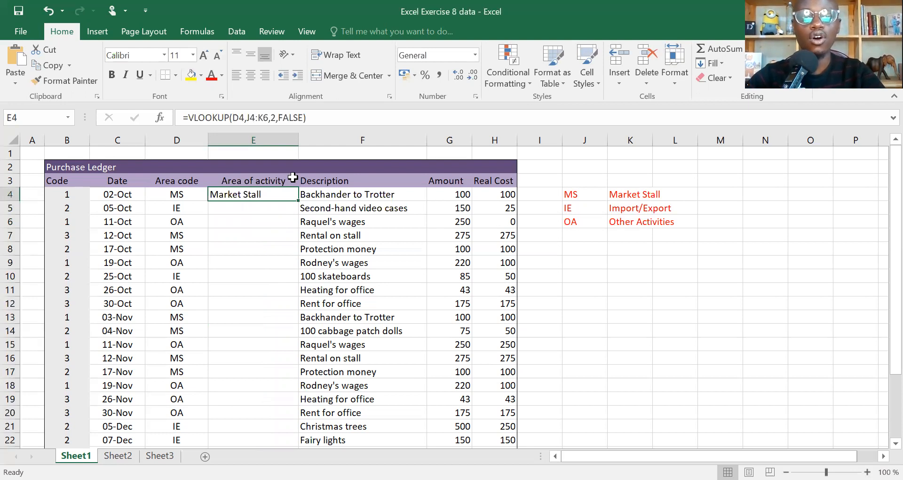
key(F2)
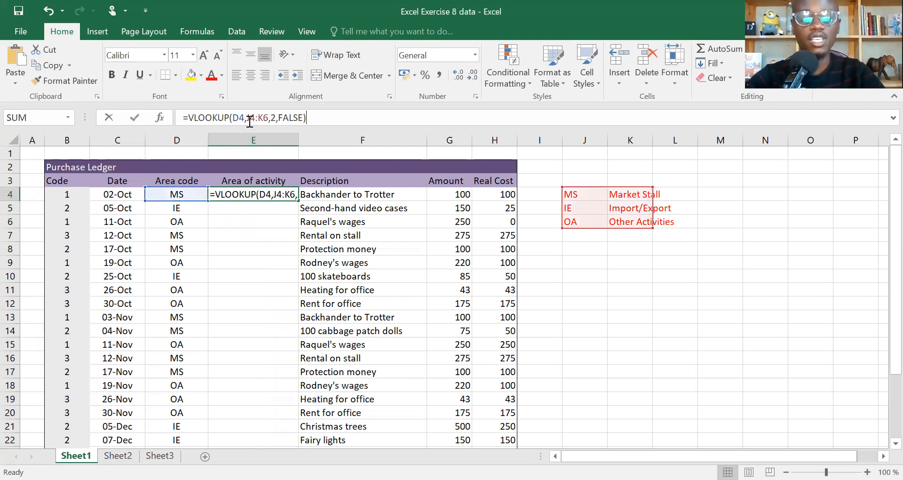
click(250, 118)
key(F4)
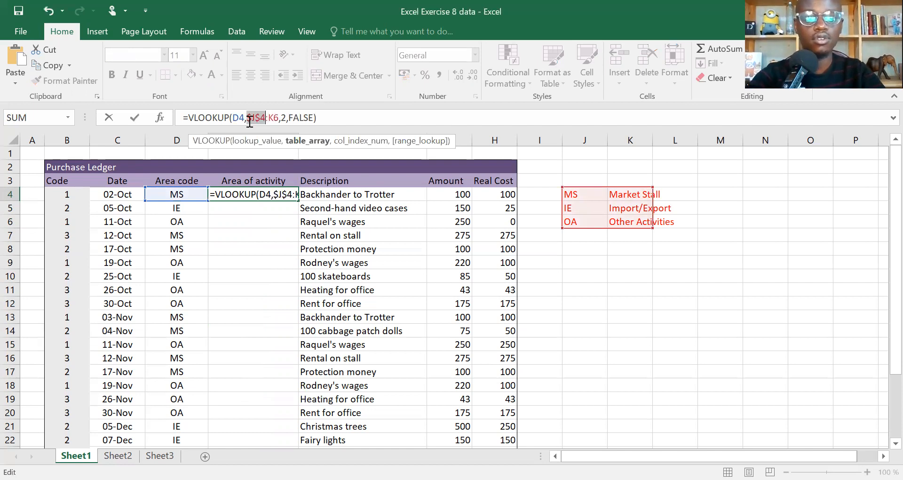
click(279, 118)
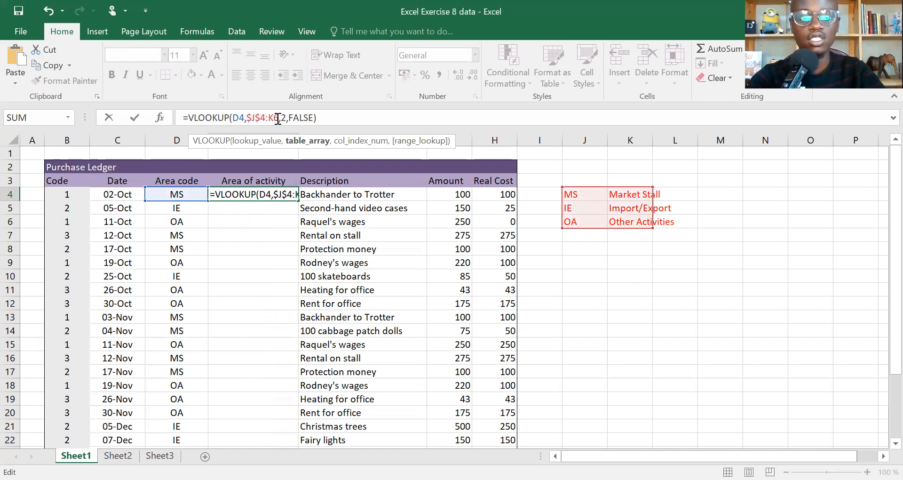
key(F4)
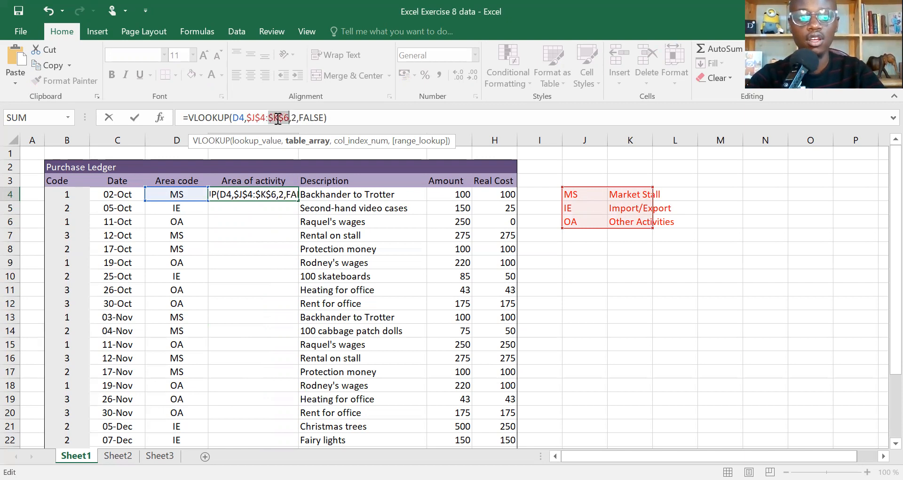
click(253, 117)
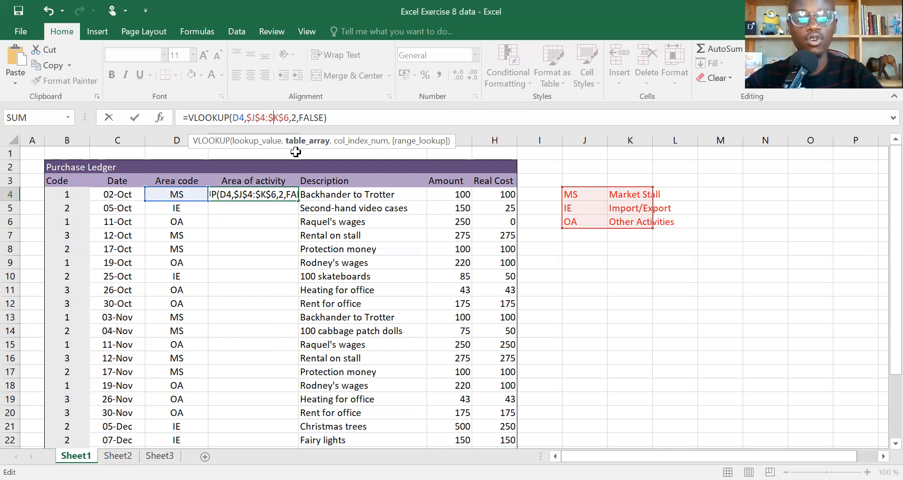
key(Right)
key(Right)
key(Left)
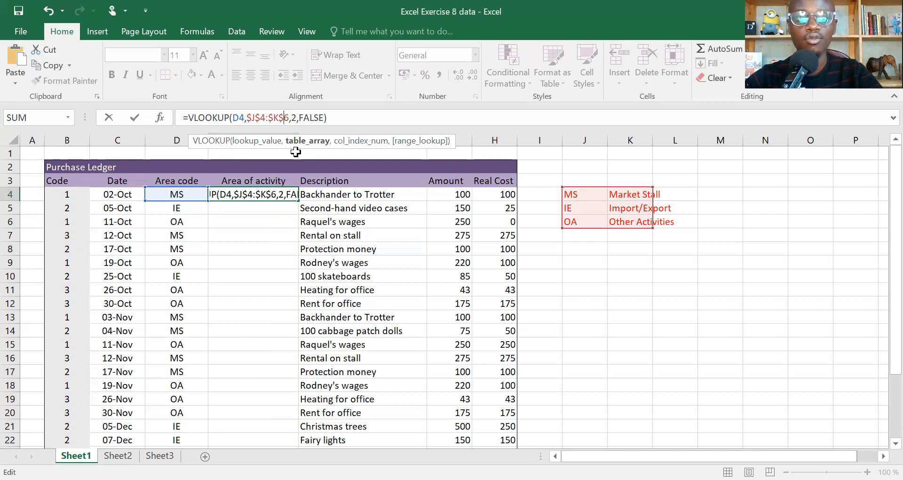
- Commit E4's locked formula and fill it down column E to row 28
key(ctrl+Return)
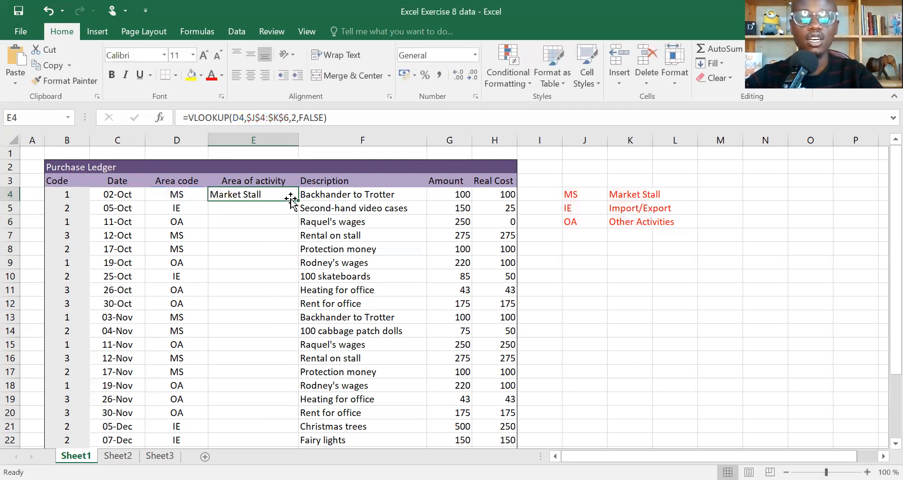
double_click(298, 200)
key(Down)
key(Down)
key(Down)
key(Down)
key(Down)
key(Down)
key(Down)
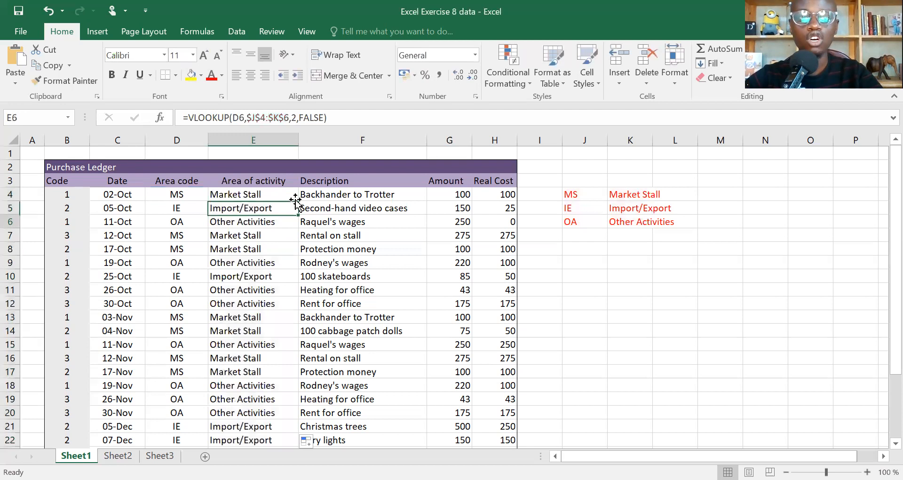
key(Down)
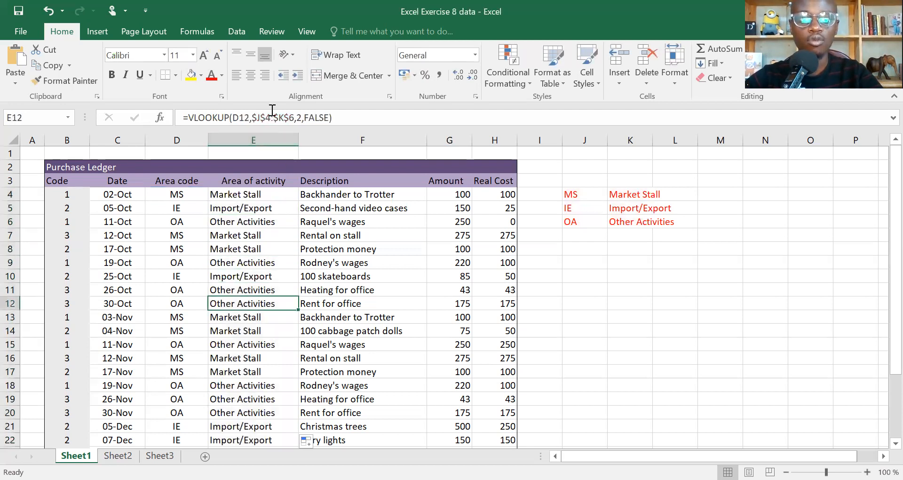
key(Down)
key(Down)
key(Down)
key(Down)
key(Down)
key(Down)
key(Down)
key(Down)
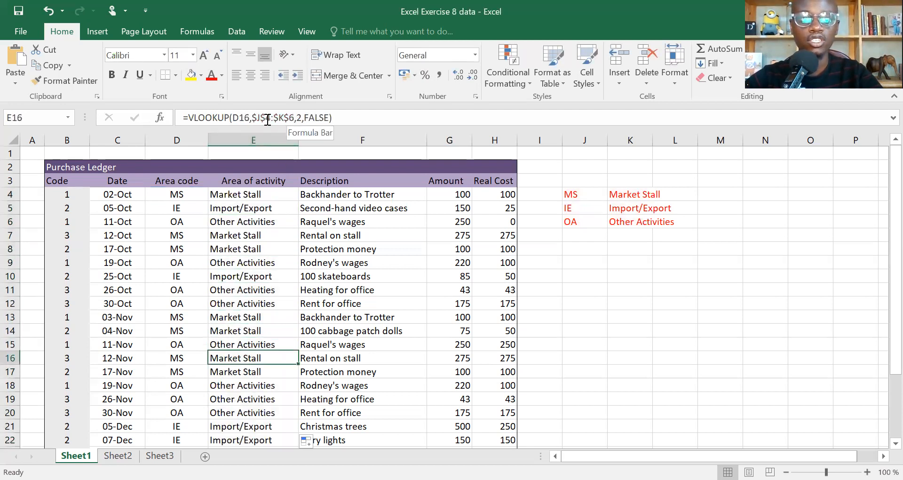
- Check the filled results in column E, including E7's formula with the $J$4:$K$6 range
click(282, 258)
key(ctrl+Down)
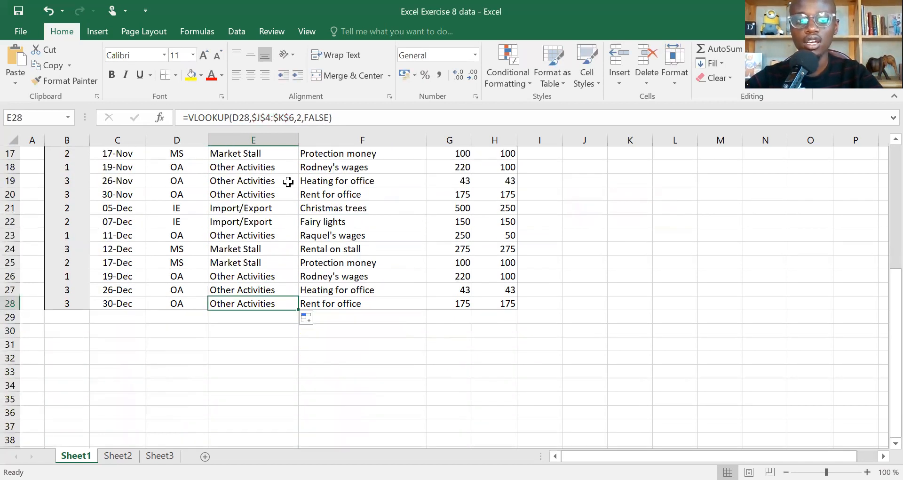
scroll(288, 179, up, 5)
click(256, 234)
double_click(258, 234)
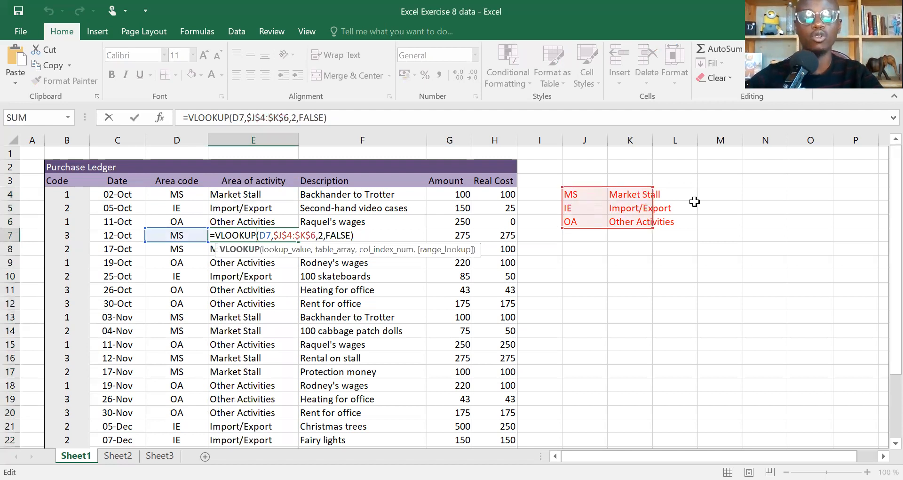
key(Return)
key(Down)
key(Down)
key(Up)
click(172, 235)
text(s)
key(Return)
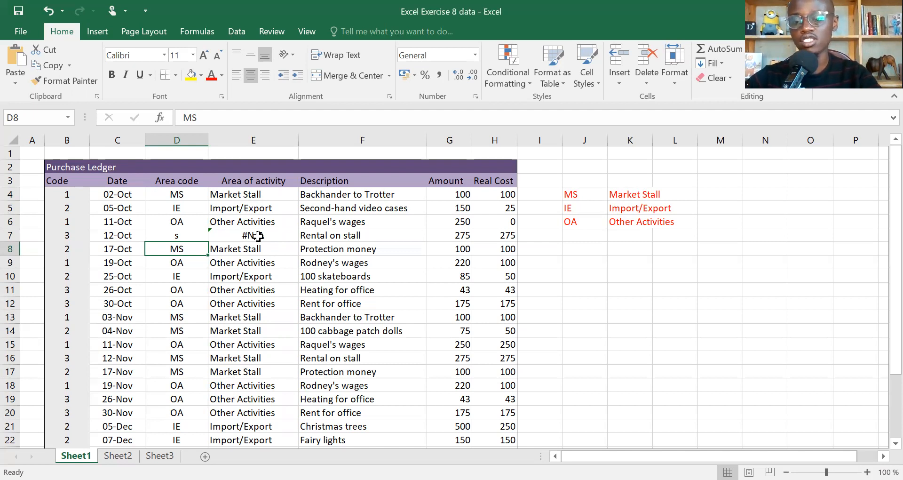
key(Up)
key(ctrl+z)
key(Down)
key(Up)
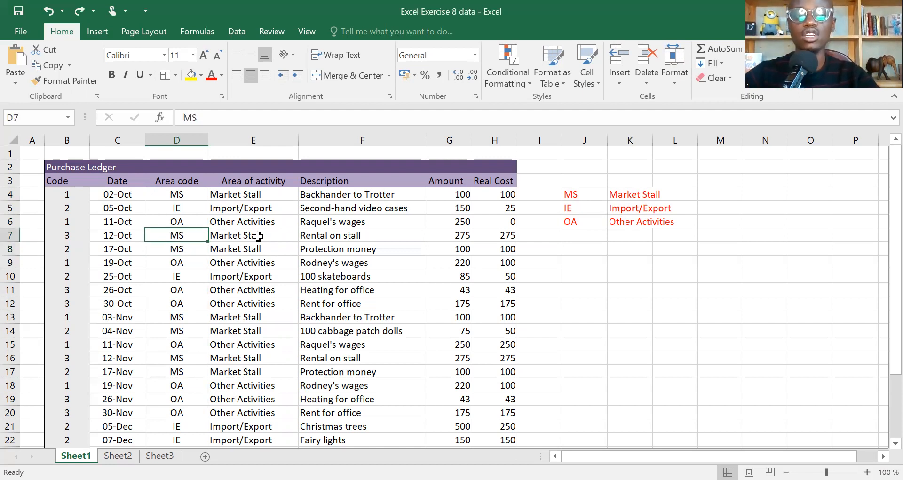
text(d)
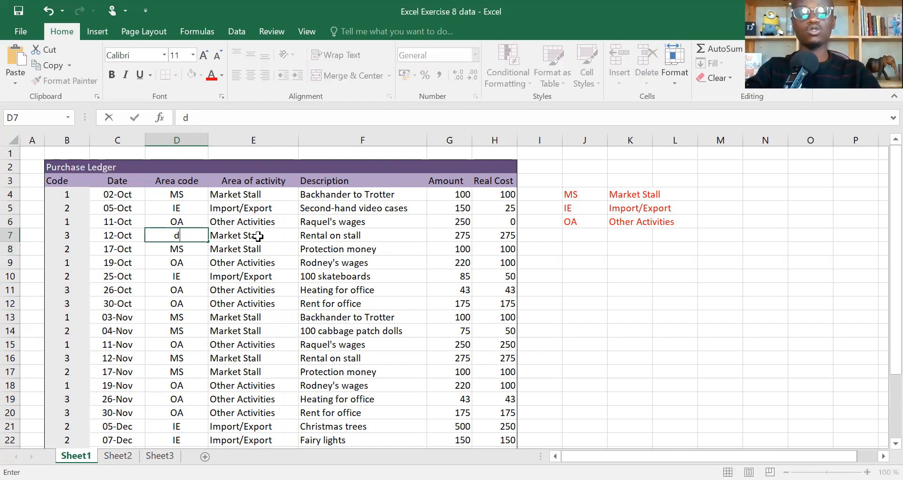
key(Return)
click(250, 230)
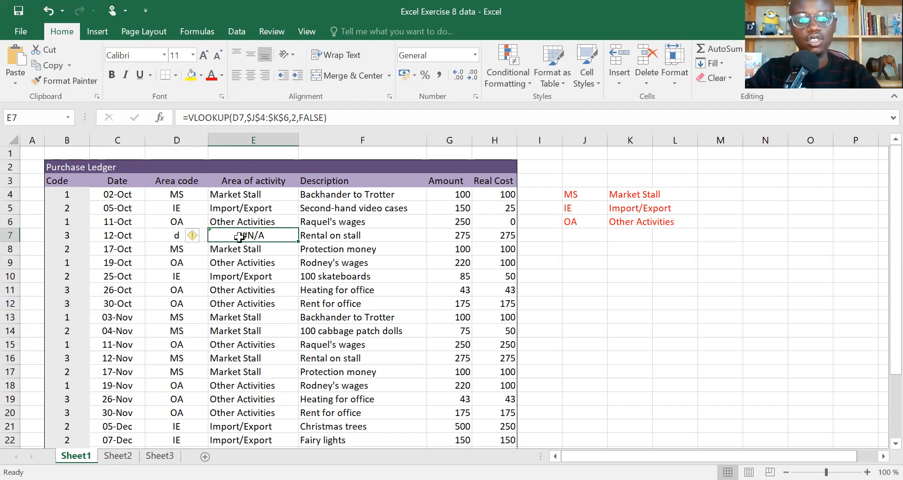
key(Down)
key(Up)
key(ctrl+z)
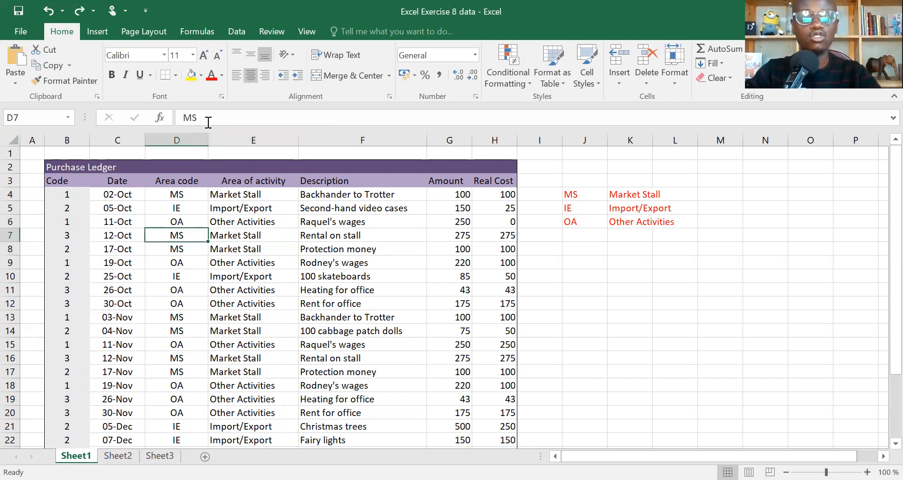
key(Right)
key(Up)
key(Up)
key(Up)
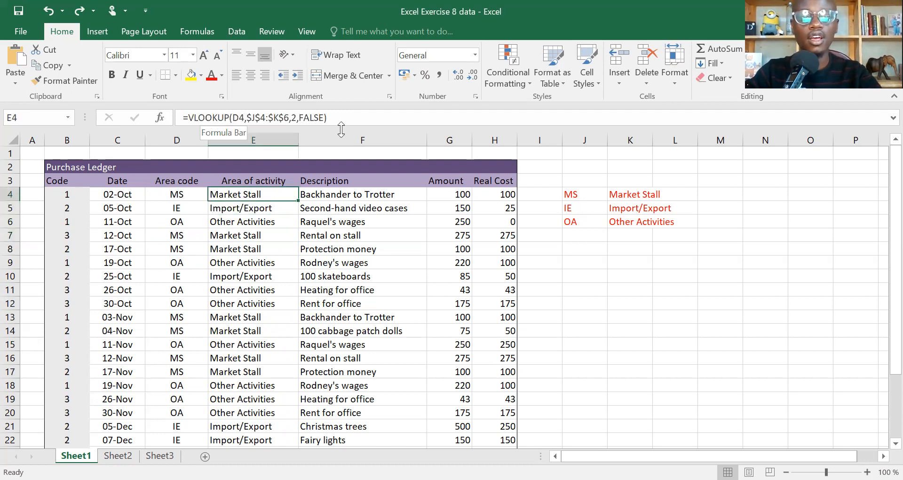
click(351, 116)
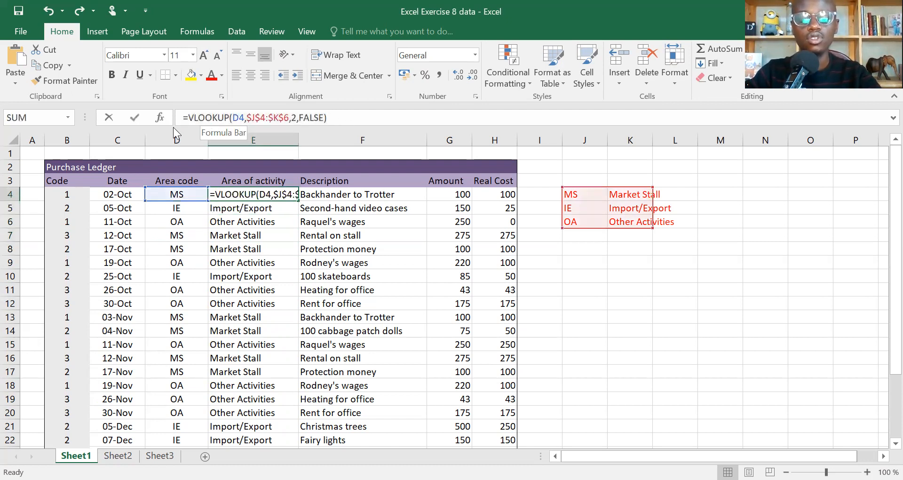
text(=)
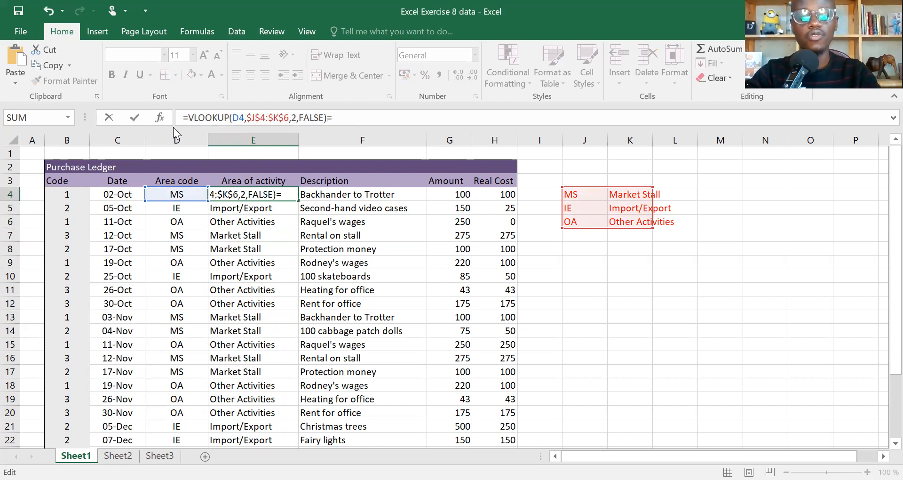
text(i)
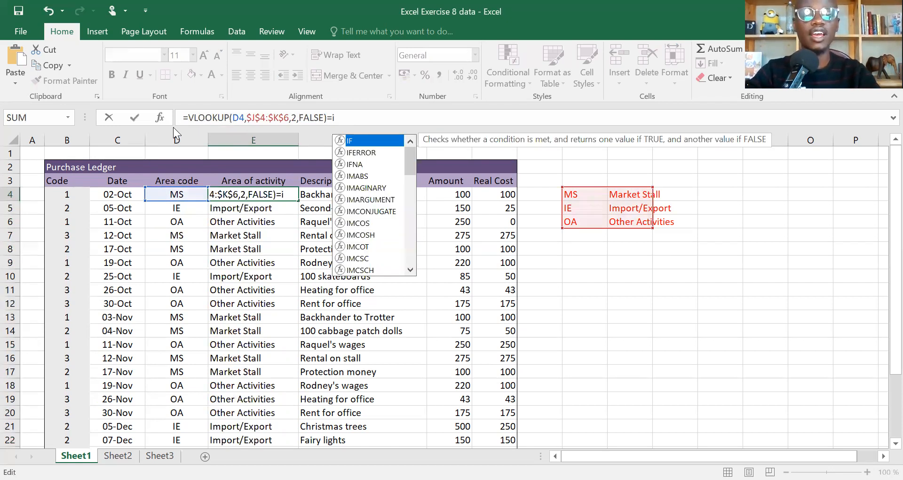
click(161, 118)
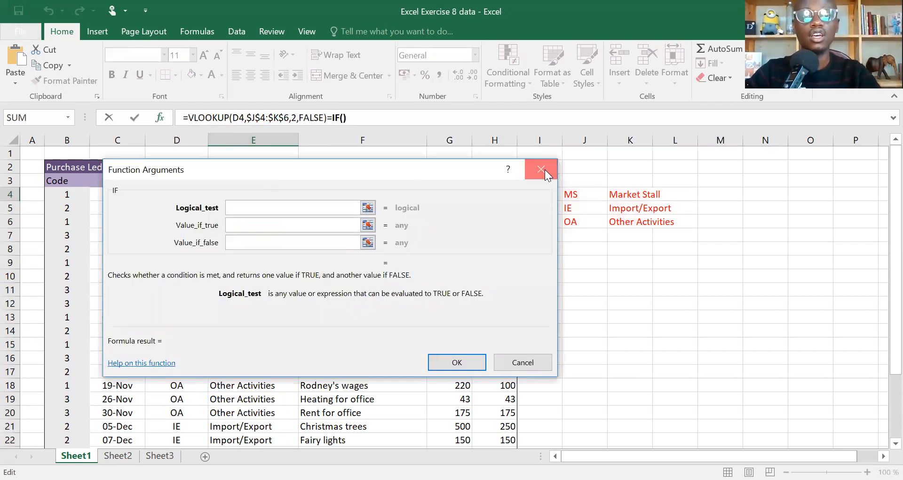
click(545, 169)
click(160, 118)
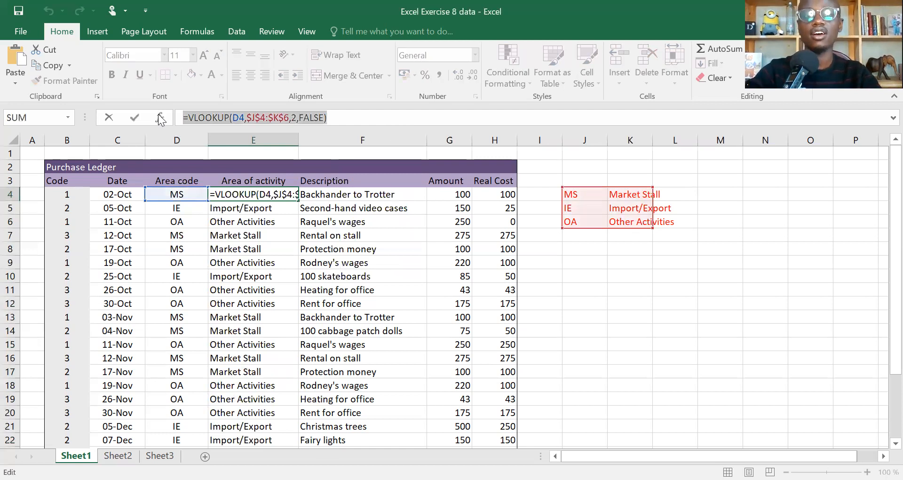
key(BackSpace)
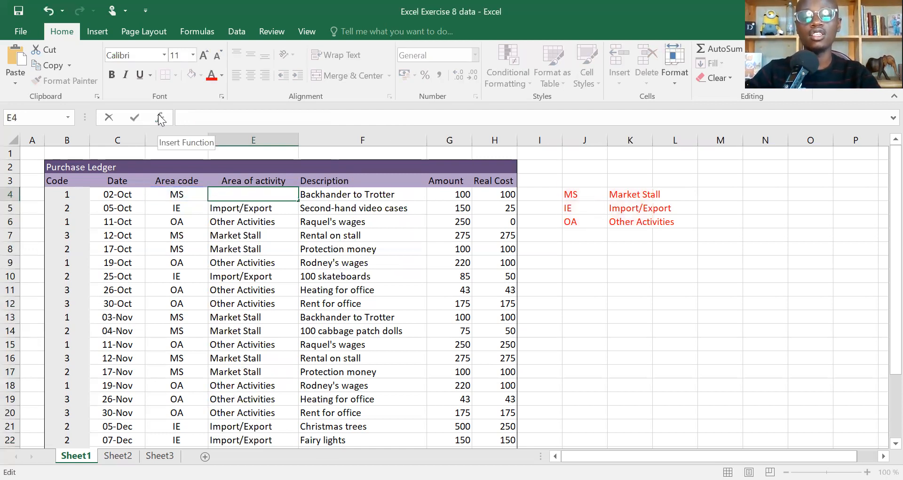
key(Return)
key(Up)
text(if)
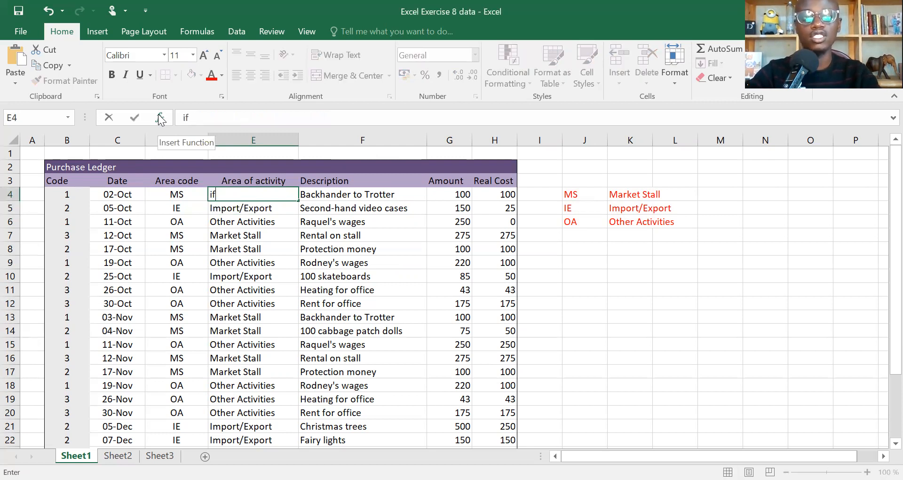
key(BackSpace)
key(BackSpace)
text(=)
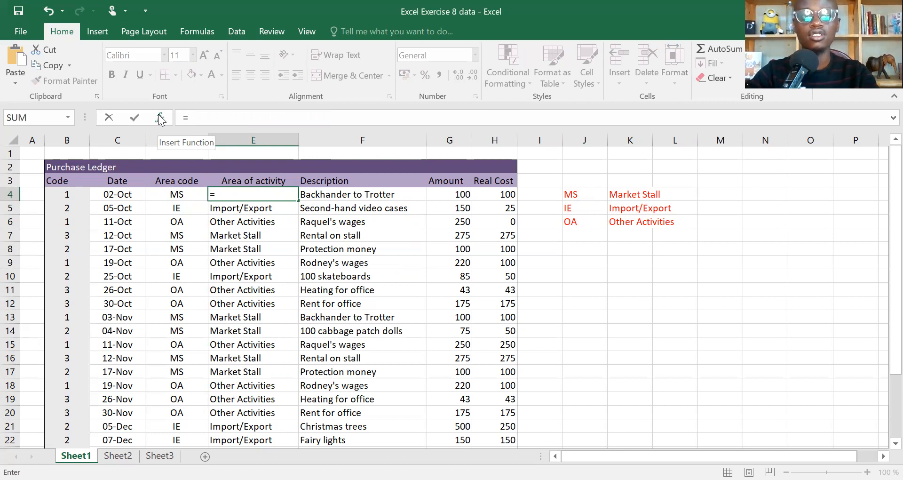
text(ife)
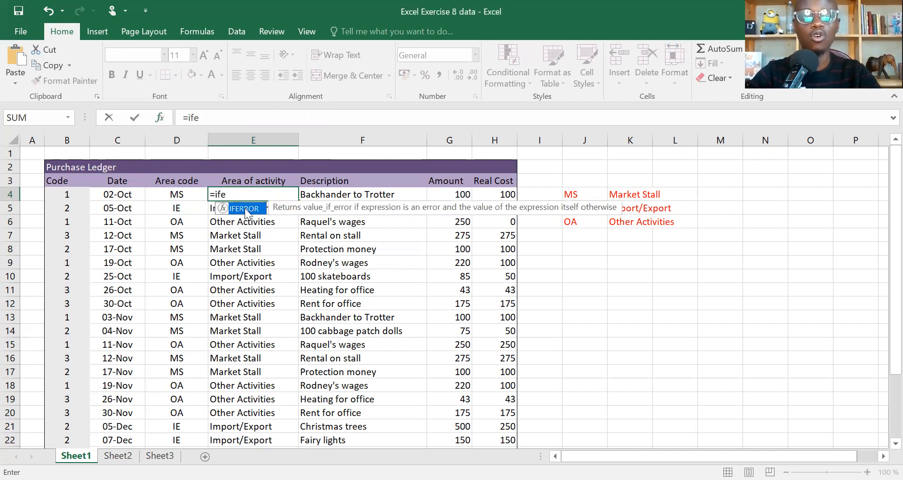
double_click(245, 210)
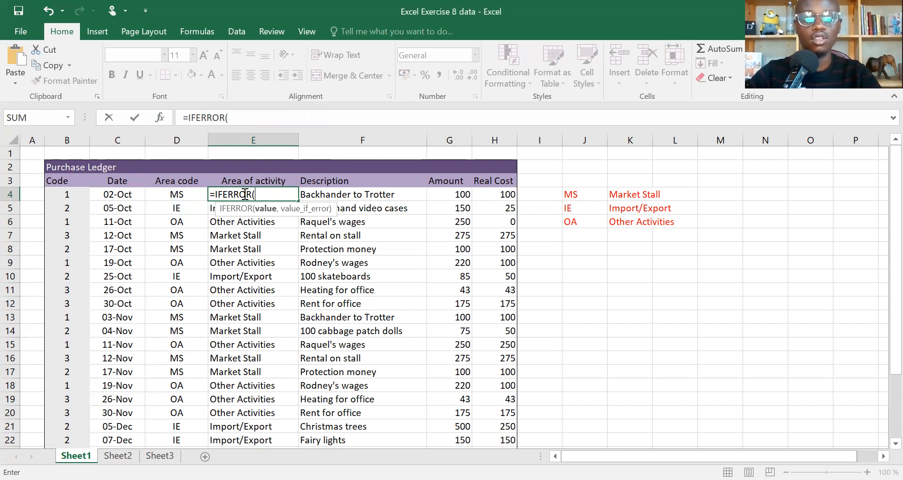
key(shift+Home)
drag(260, 117, 164, 119)
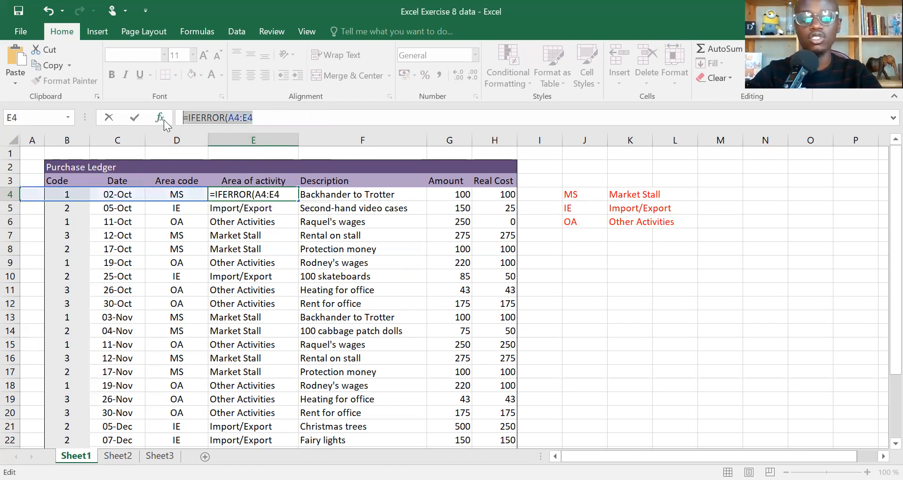
key(BackSpace)
key(Return)
key(ctrl+z)
key(ctrl+z)
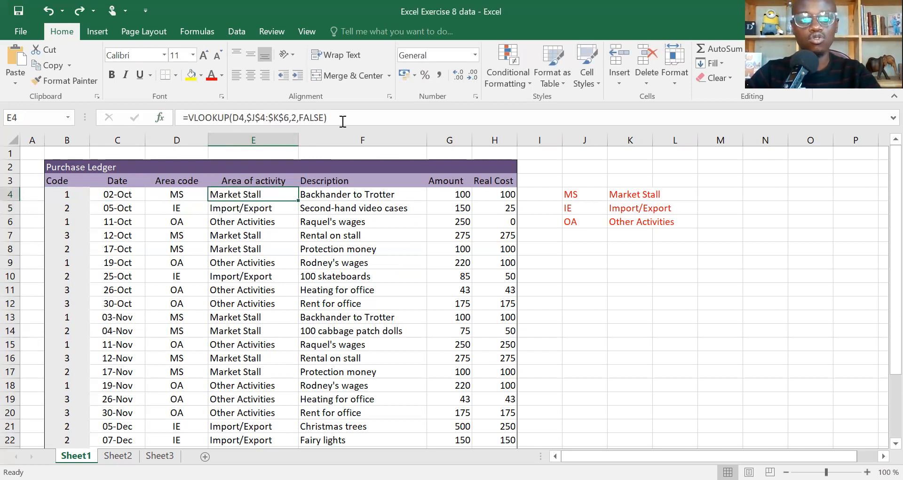
- Replace E4's formula with IFERROR wrapped around the pasted VLOOKUP formula
drag(343, 121, 181, 120)
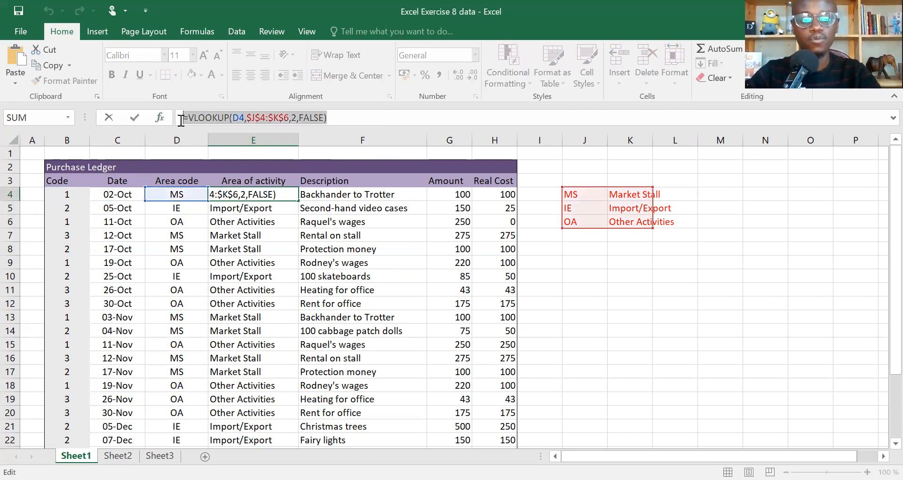
click(181, 121)
key(Return)
key(Up)
drag(335, 117, 131, 104)
key(ctrl+c)
text(=)
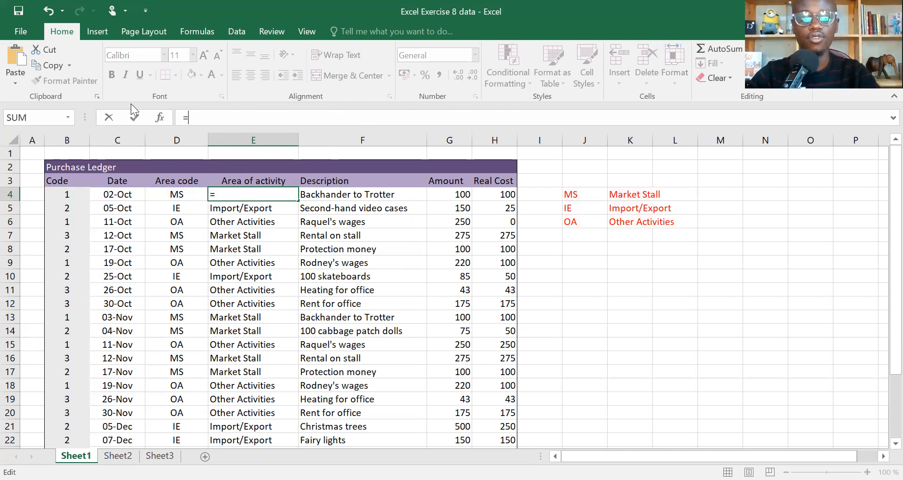
text(if)
double_click(229, 151)
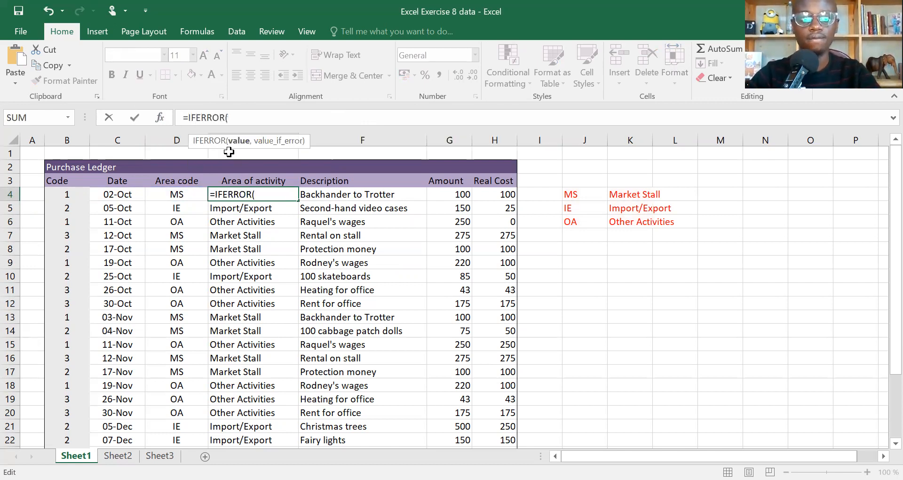
key(ctrl+v)
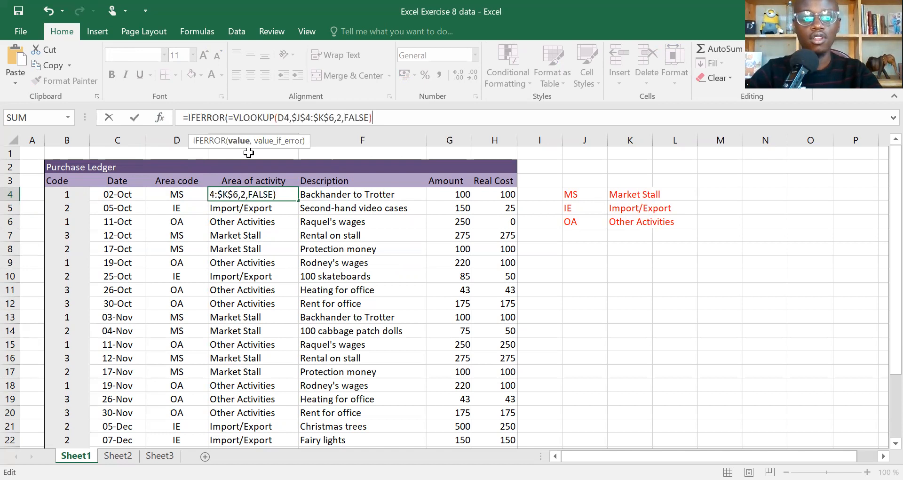
- Finish E4 as =IFERROR(VLOOKUP(D4,$J$4:$K$6,2,FALSE),"Does not exist") and accept Excel's correction
click(233, 120)
key(BackSpace)
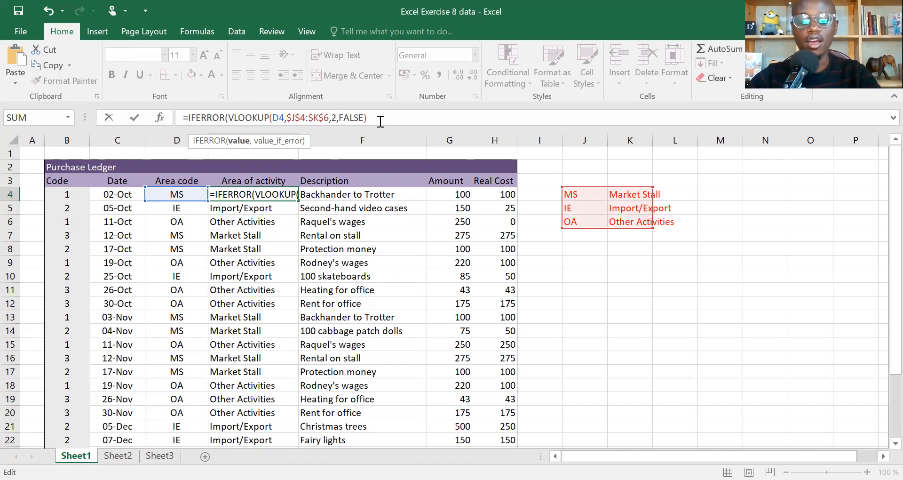
text(,)
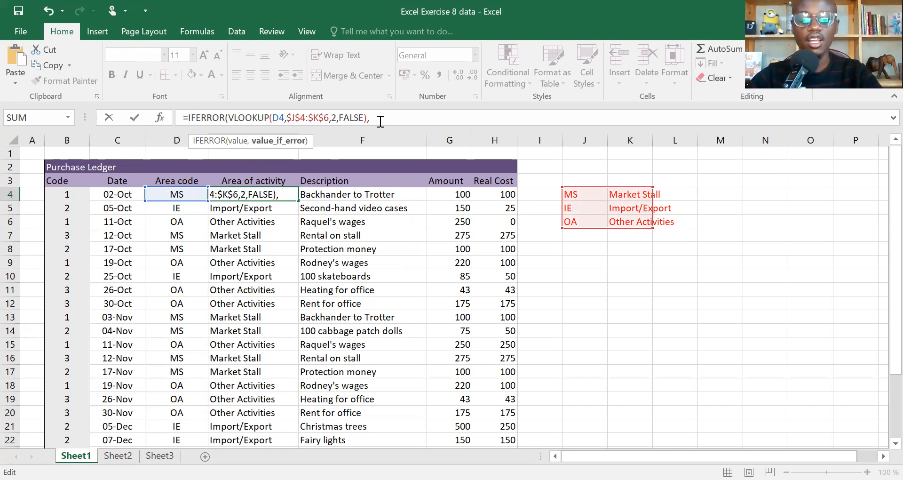
text( "")
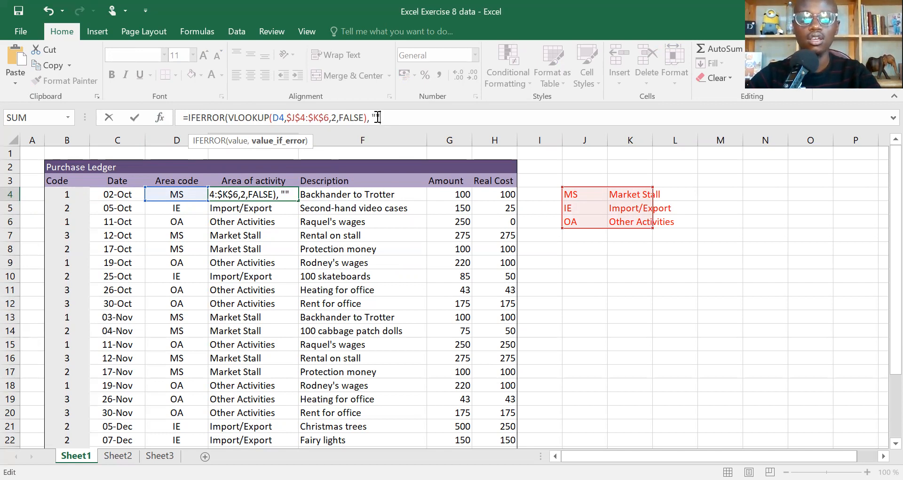
click(378, 117)
text(Does not exist)
key(Right)
text())
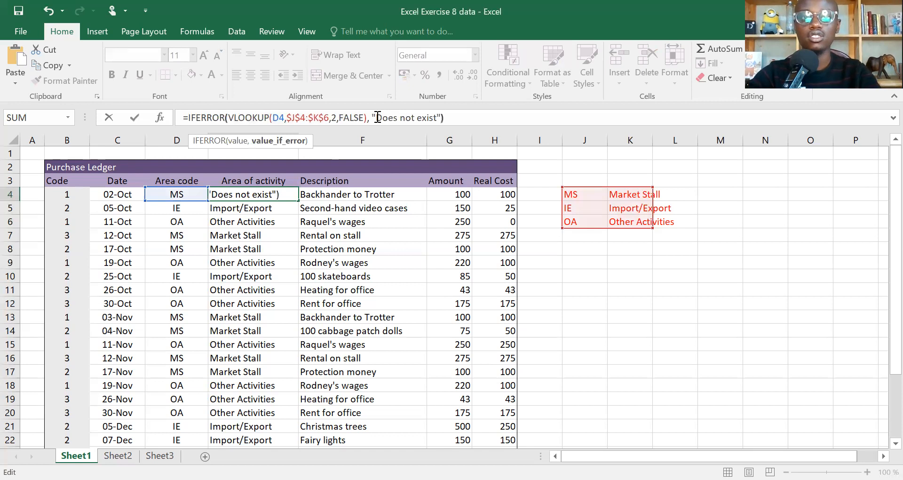
text())
key(Return)
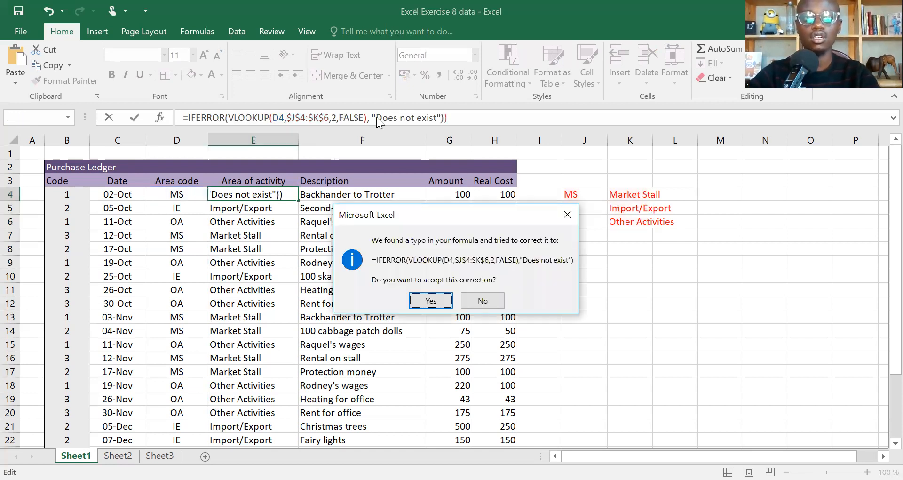
key(Return)
- Fill E4's IFERROR formula down column E and test code s in D5 and D6
key(Up)
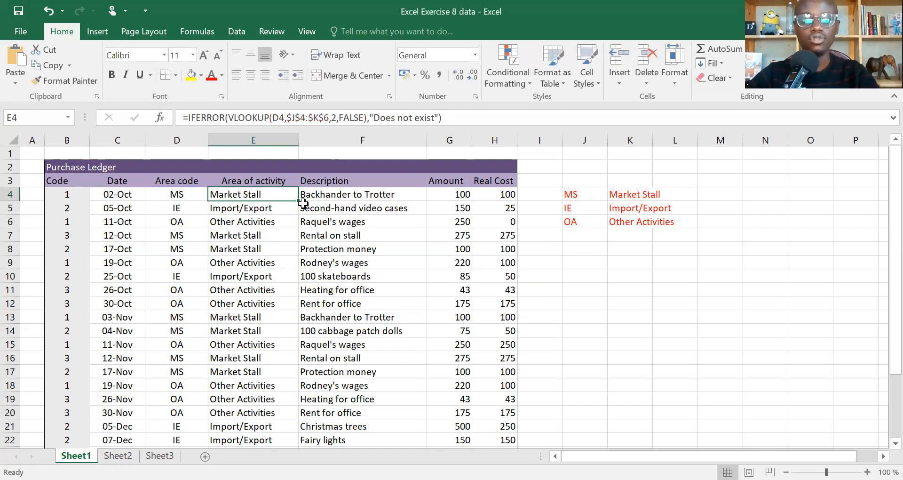
double_click(297, 201)
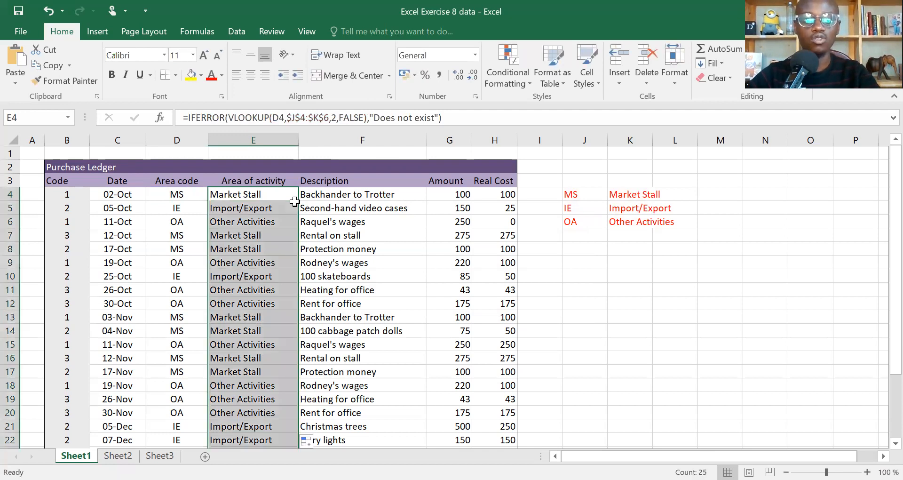
click(181, 206)
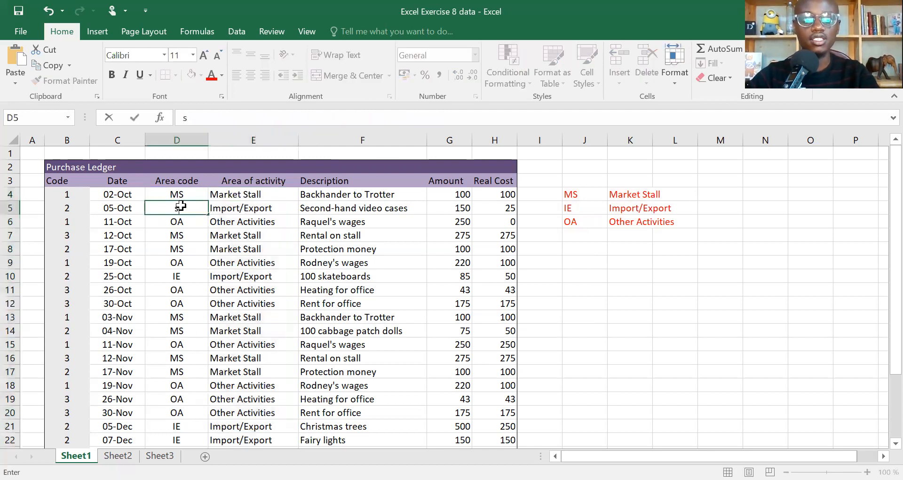
text(s)
key(Return)
text(s)
key(Return)
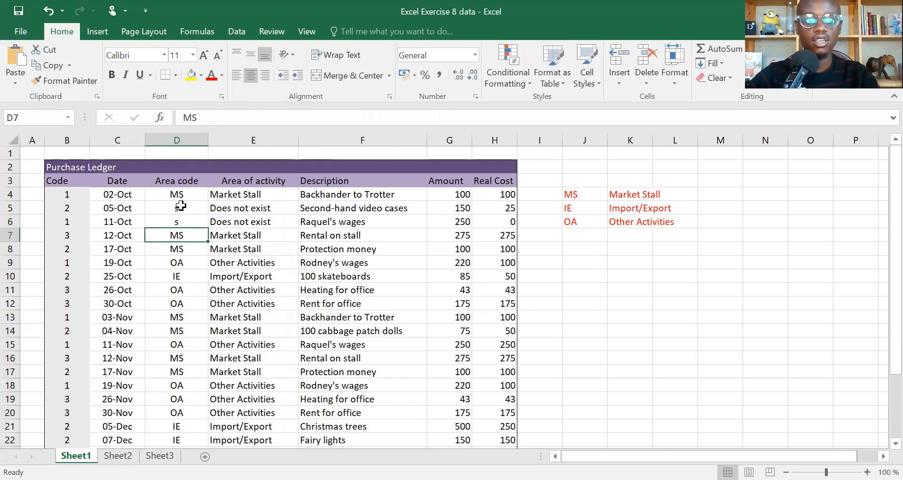
- Enter the junk code rghgf in D7, then undo the test entries
text(rghgf)
key(Return)
key(ctrl+z)
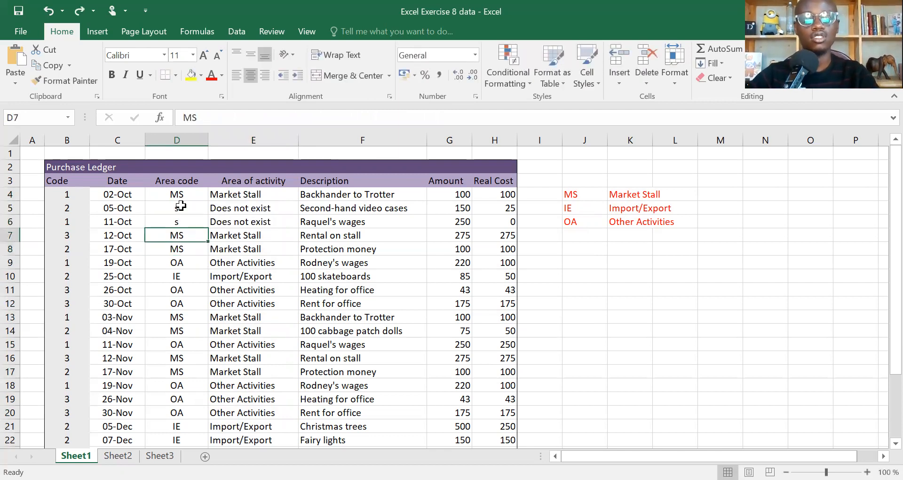
key(ctrl+z)
key(ctrl+z)
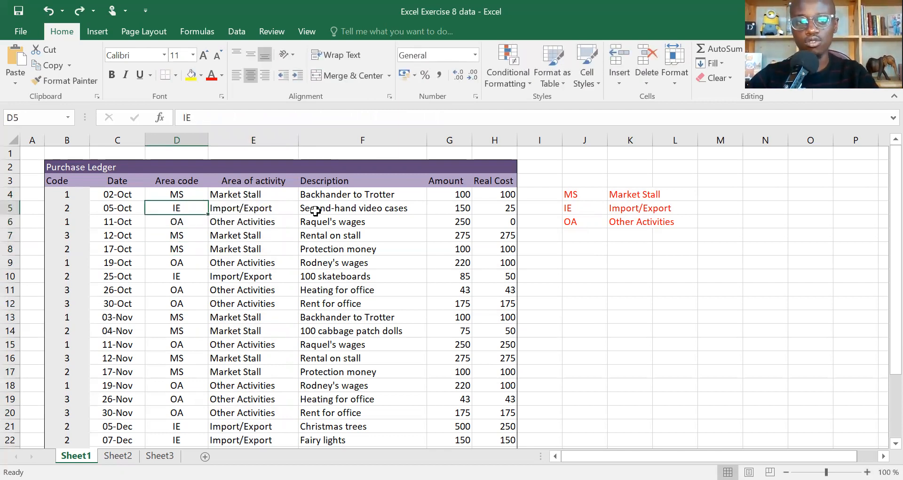